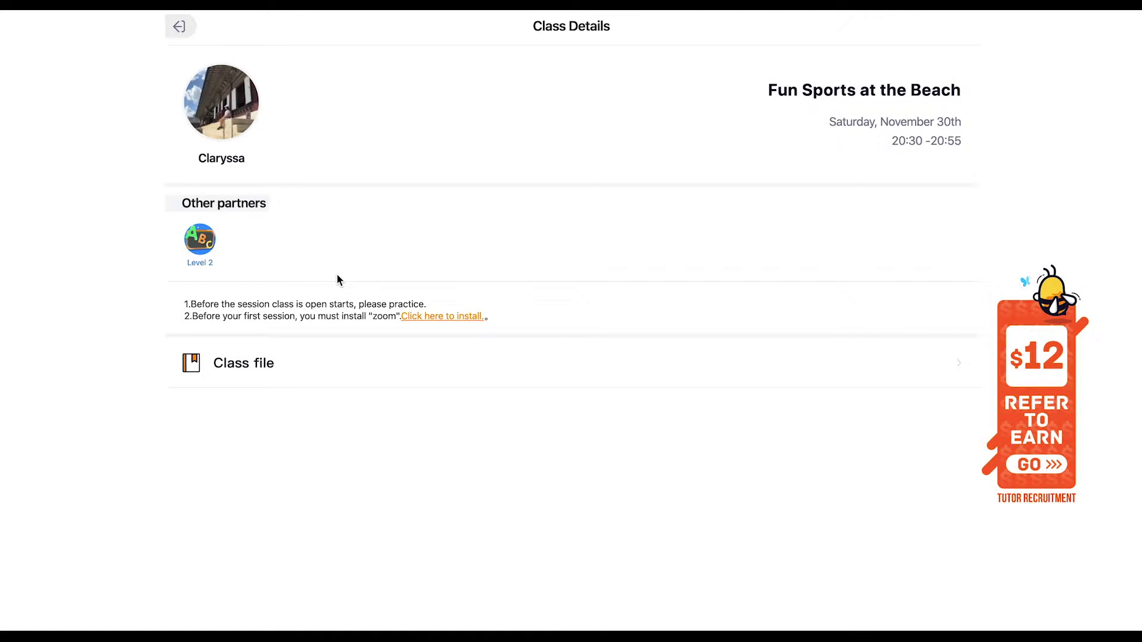
Download the Fun Sports at the Beach class file as document (11).pdf
{"action": "left_click", "coordinate": [241, 369]}
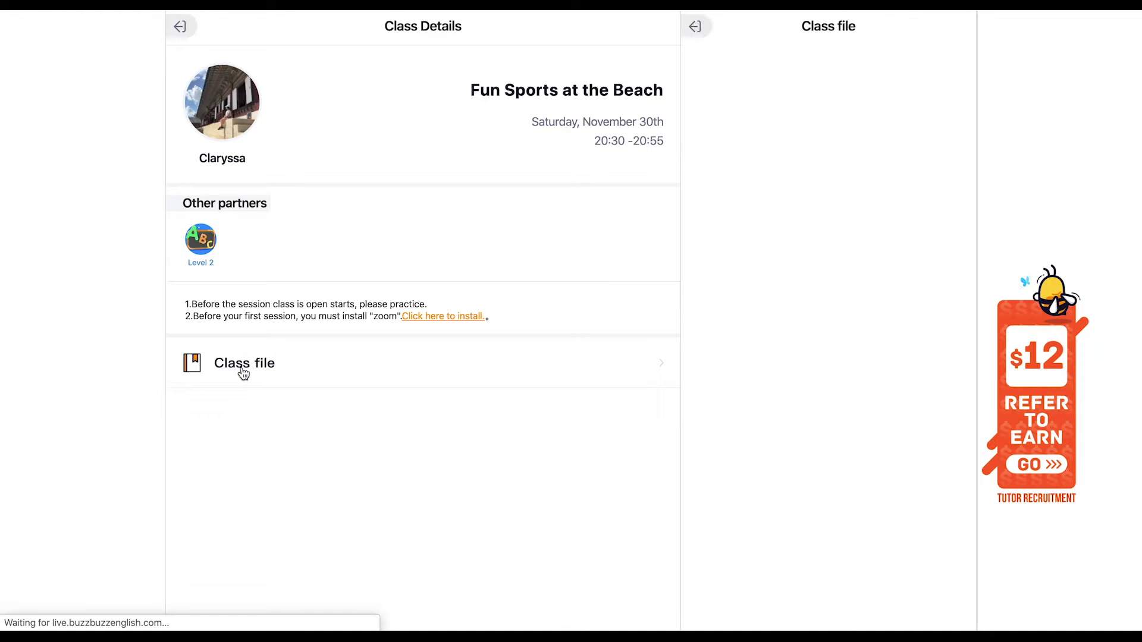
{"action": "left_click", "coordinate": [788, 69]}
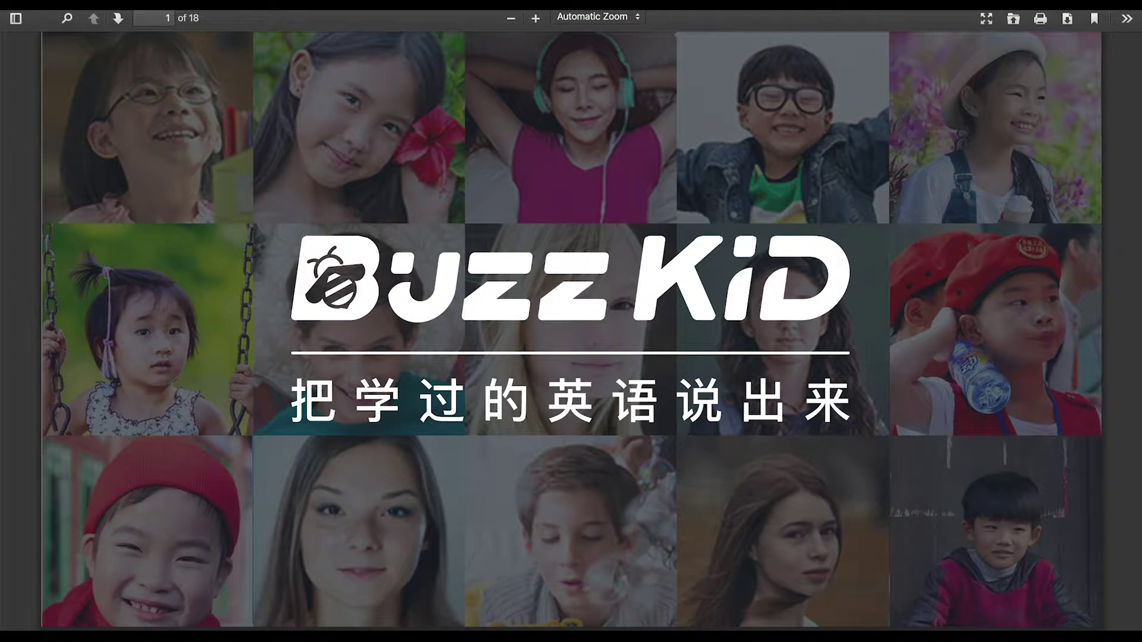
{"action": "left_click", "coordinate": [1069, 22]}
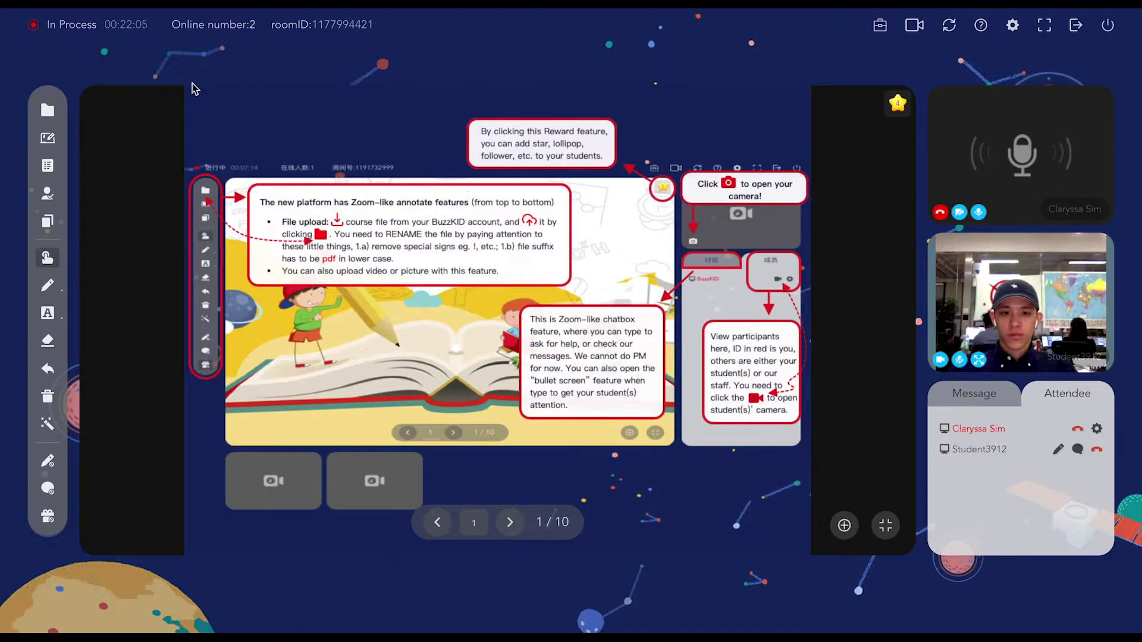
Upload document (7).pdf as courseware and display it on the whiteboard at page 1 of 19
{"action": "left_click", "coordinate": [47, 111]}
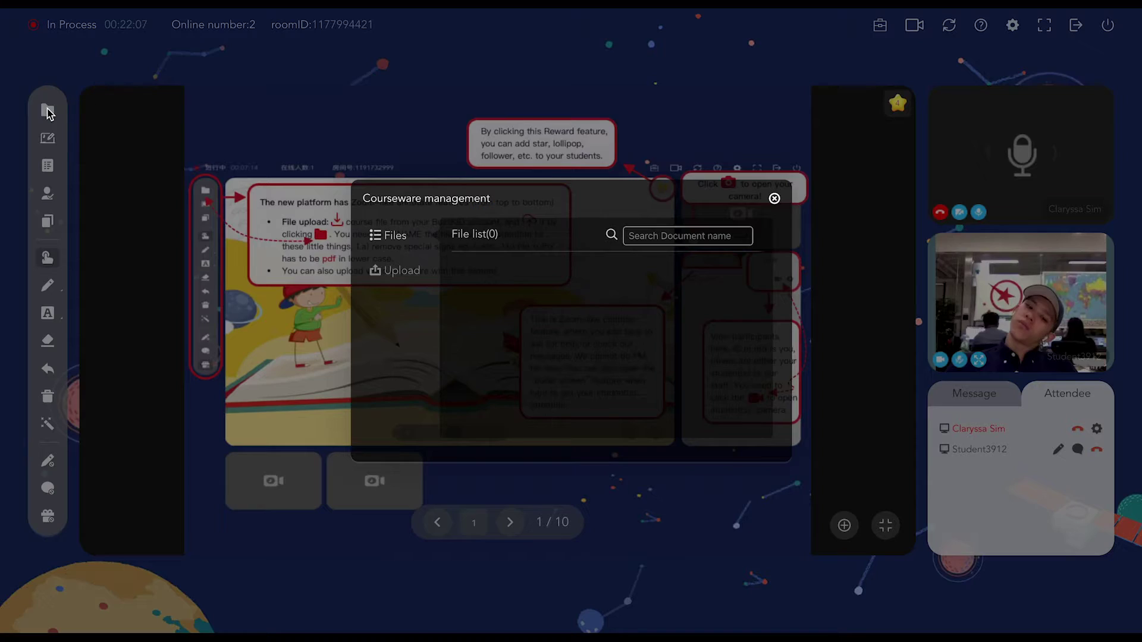
{"action": "left_click", "coordinate": [399, 272]}
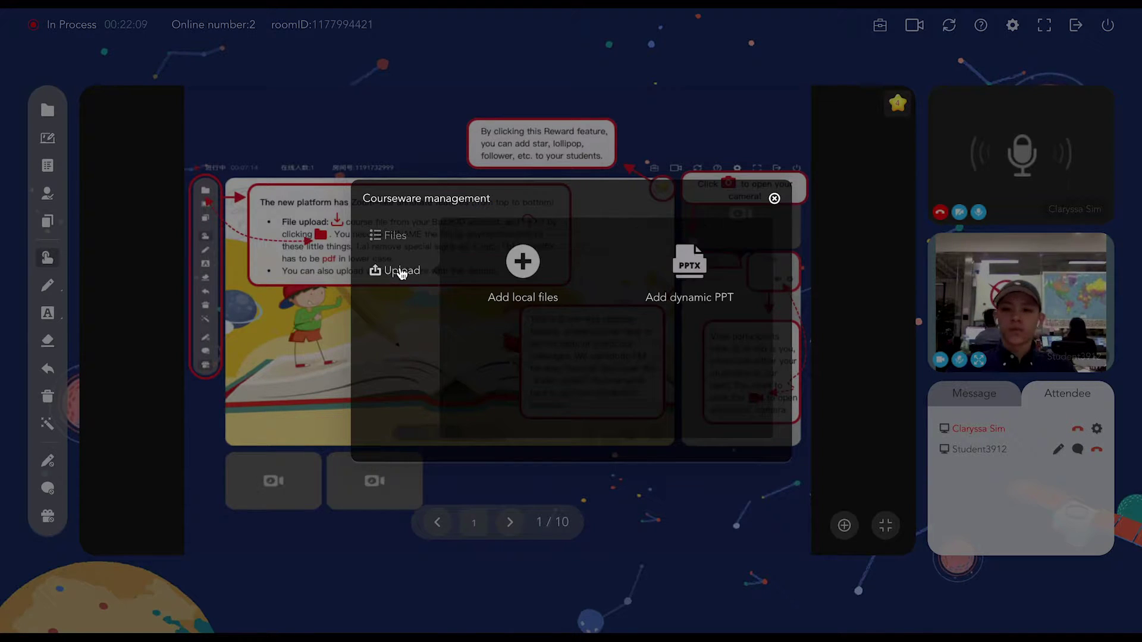
{"action": "left_click", "coordinate": [516, 277]}
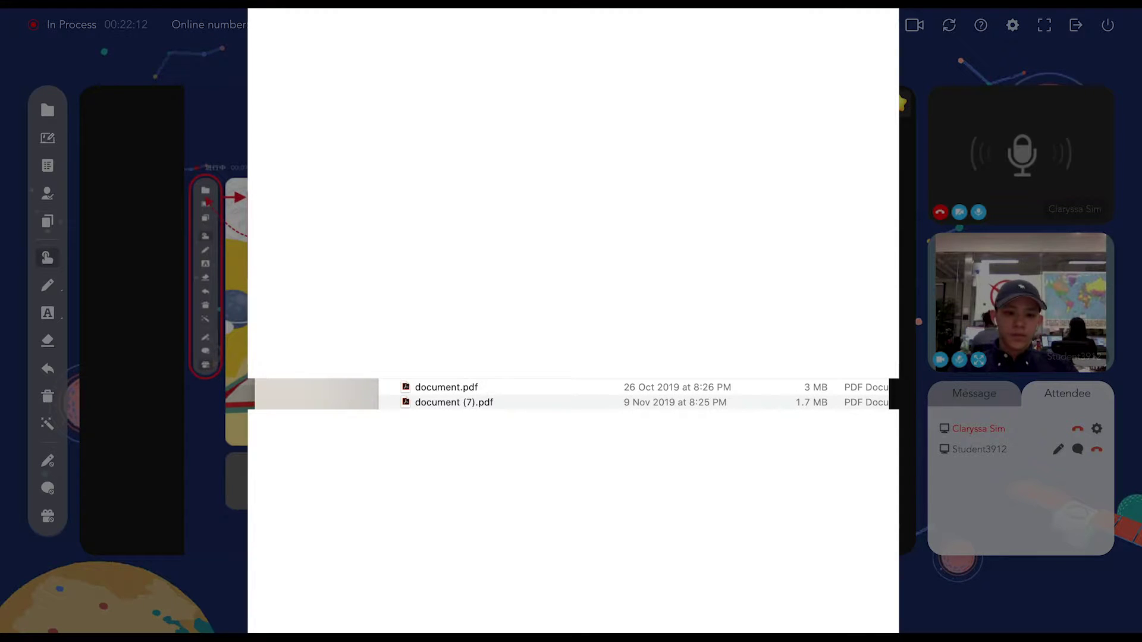
{"action": "left_click", "coordinate": [470, 403]}
{"action": "key", "text": "Return"}
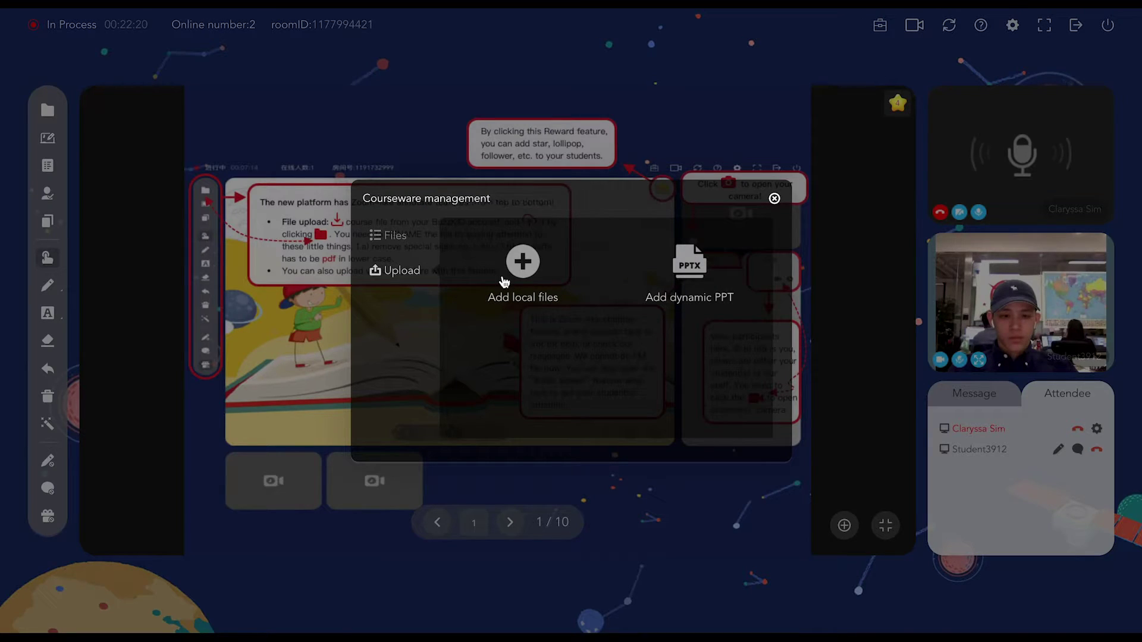
{"action": "left_click", "coordinate": [395, 236]}
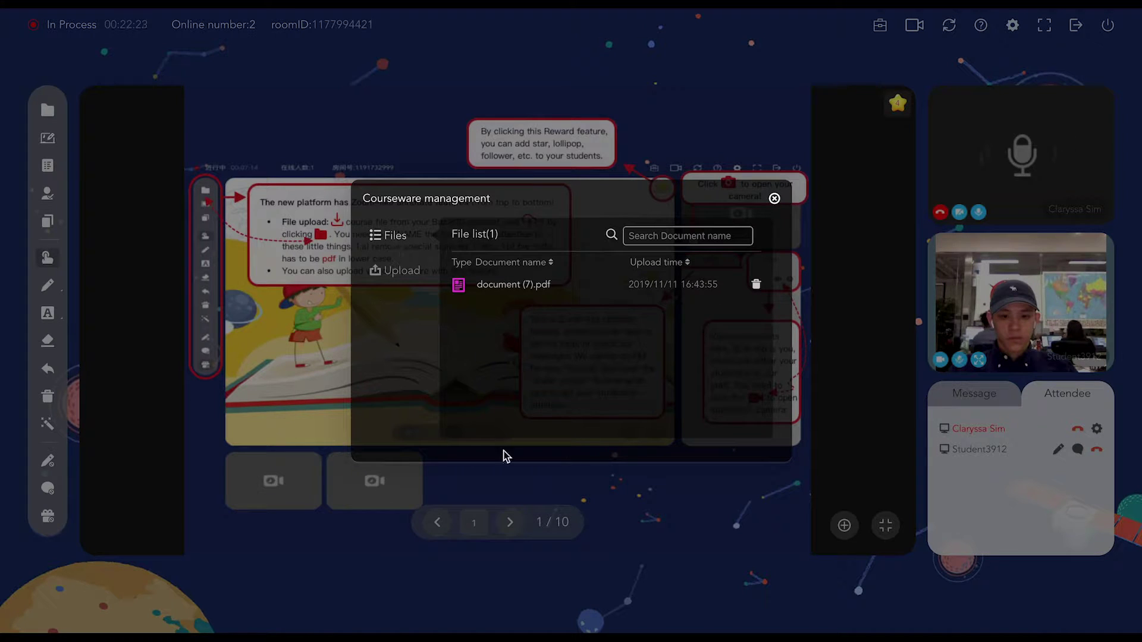
{"action": "left_click", "coordinate": [557, 289]}
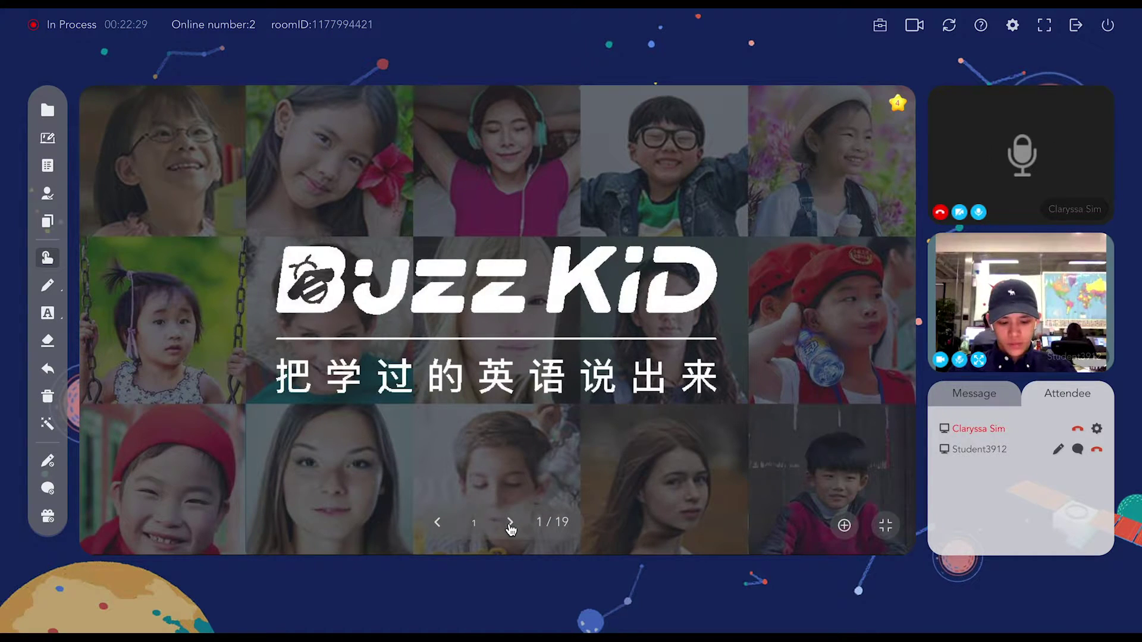
Advance three slides to page 4 of 19, the Words weather vocabulary list
{"action": "left_click", "coordinate": [510, 529]}
{"action": "left_click", "coordinate": [509, 522]}
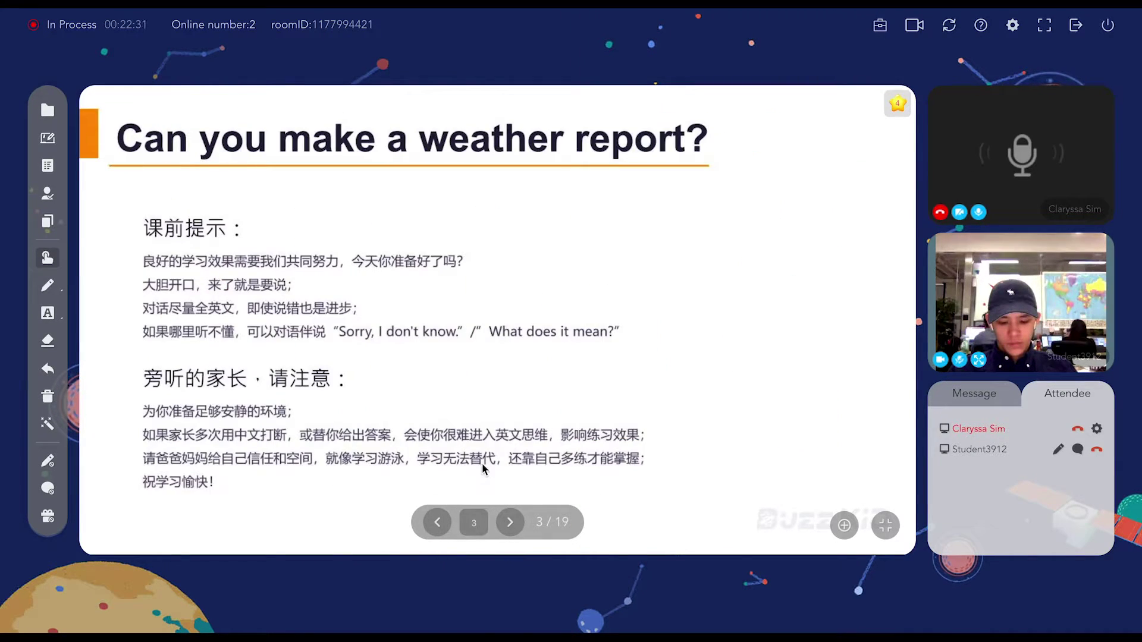
{"action": "left_click", "coordinate": [510, 521]}
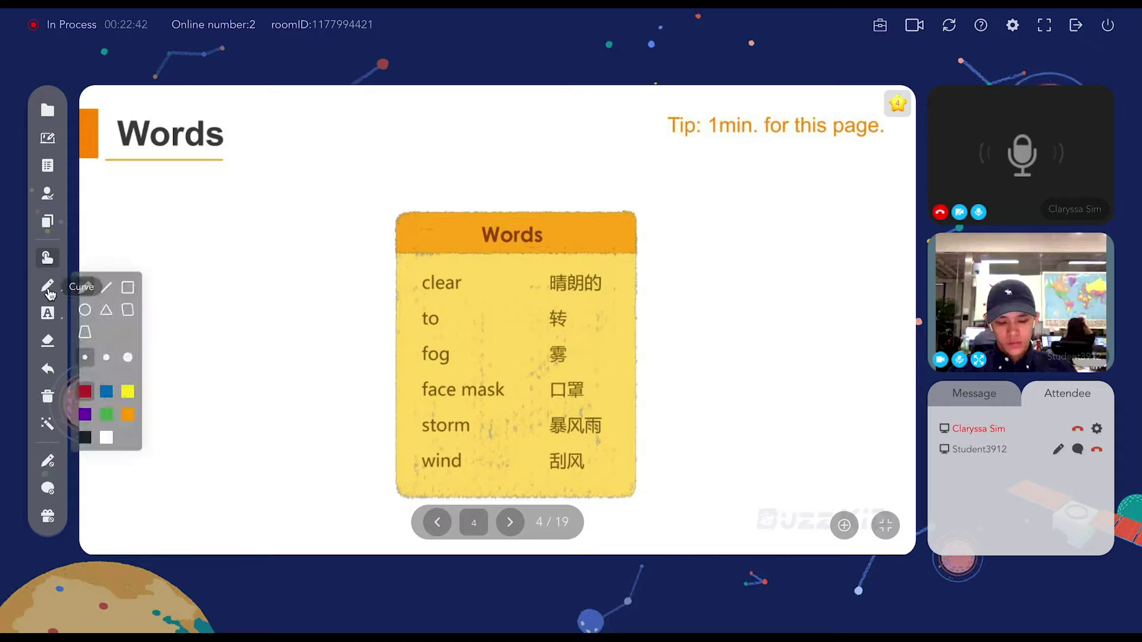
Draw a red pen stroke beside the word list and underline 'clear'
{"action": "left_click", "coordinate": [50, 293]}
{"action": "mouse_move", "coordinate": [262, 200]}
{"action": "left_mouse_down"}
{"action": "mouse_move", "coordinate": [288, 236]}
{"action": "mouse_move", "coordinate": [309, 215]}
{"action": "left_mouse_up"}
{"action": "left_click_drag", "start_coordinate": [422, 293], "coordinate": [508, 294]}
Draw a red rectangle around the vocabulary word list
{"action": "mouse_move", "coordinate": [50, 290]}
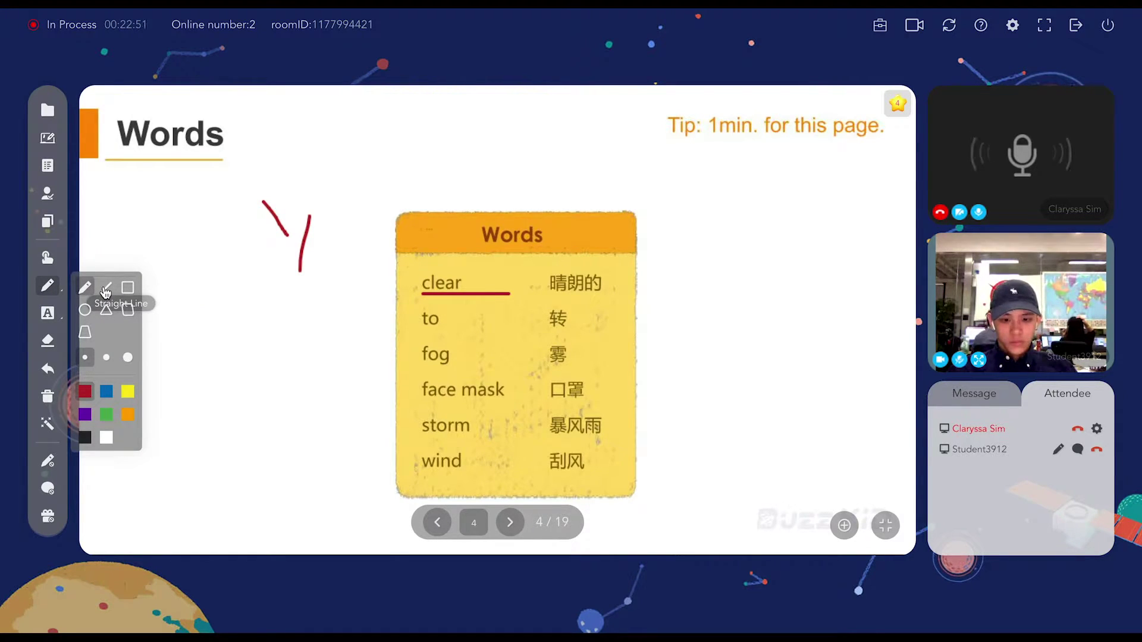
{"action": "left_click", "coordinate": [127, 289]}
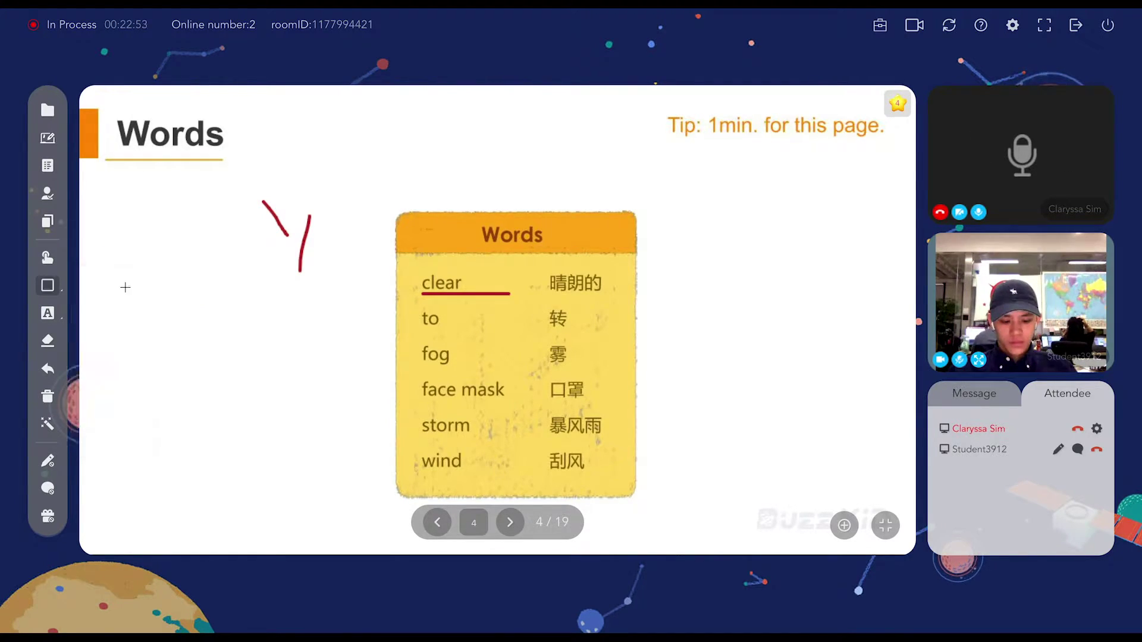
{"action": "left_click_drag", "start_coordinate": [392, 268], "coordinate": [656, 499]}
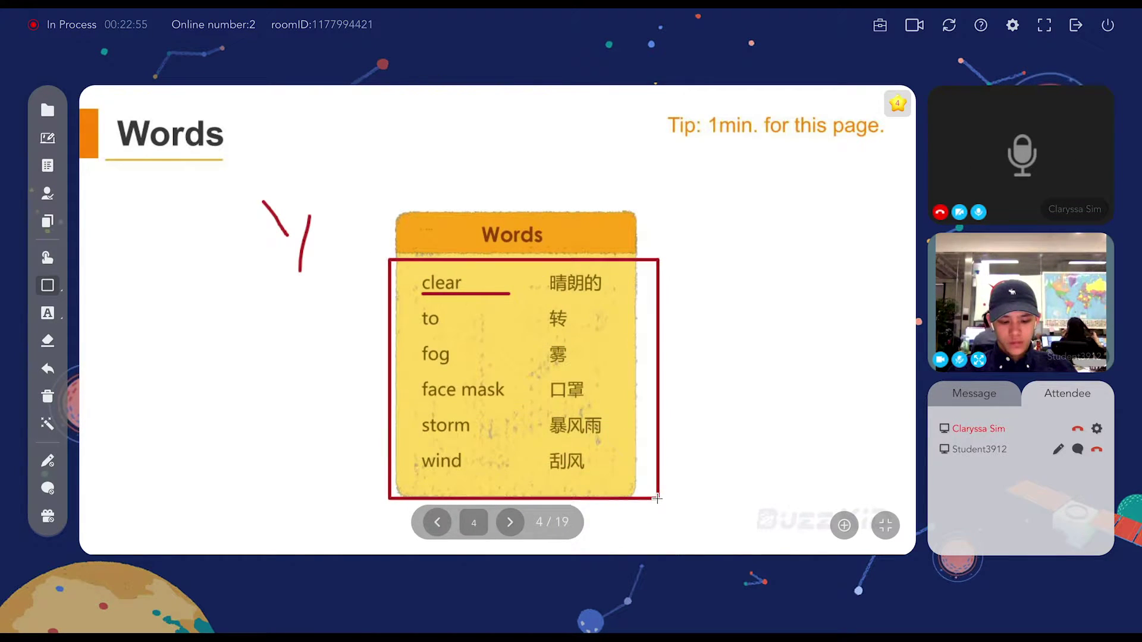
{"action": "left_click", "coordinate": [47, 286]}
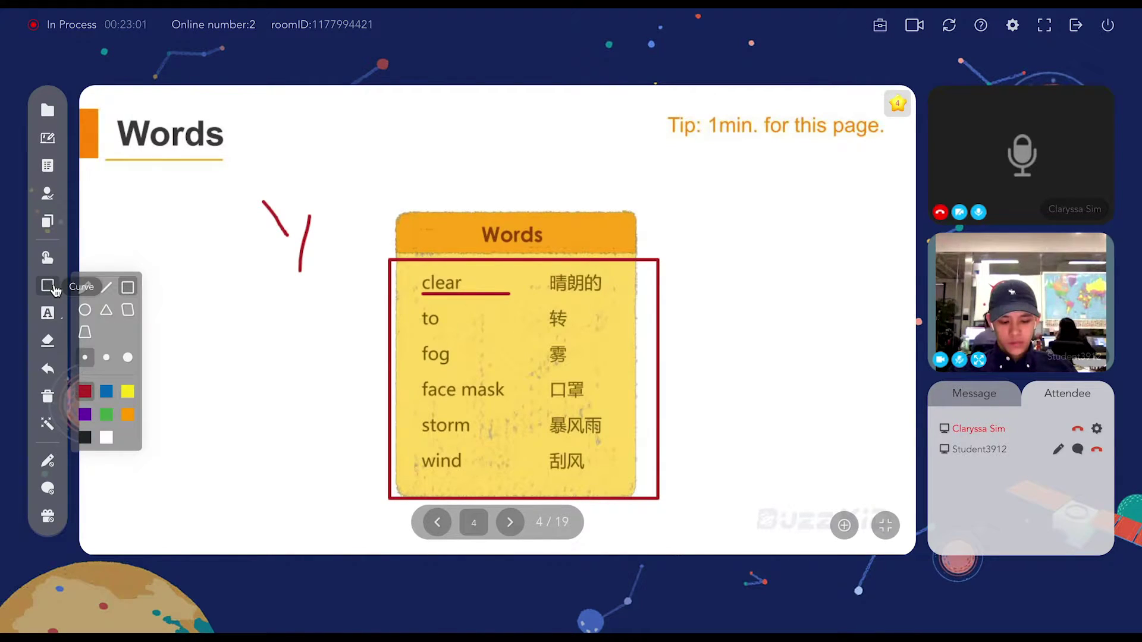
Add the text 'test' near the slide title
{"action": "left_click", "coordinate": [49, 315]}
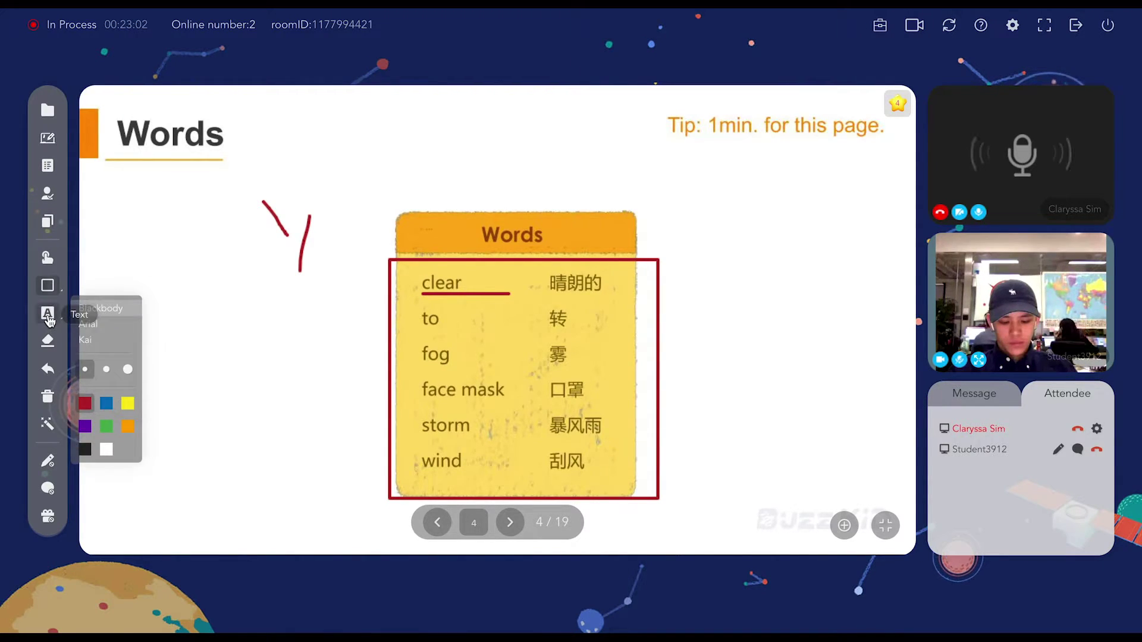
{"action": "left_click", "coordinate": [321, 159]}
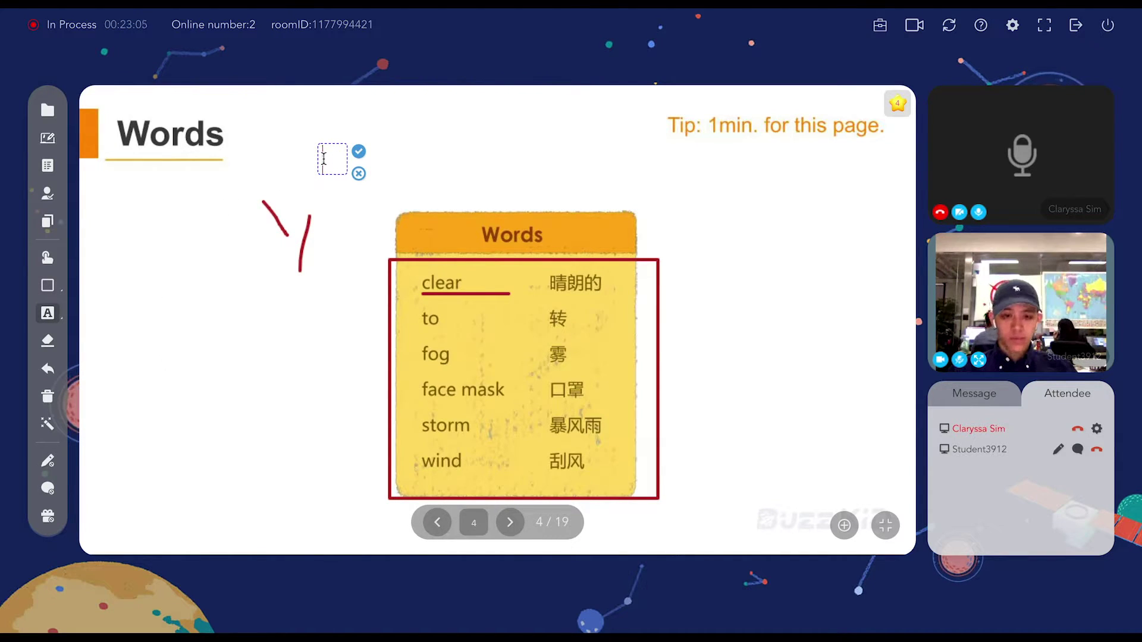
{"action": "type", "text": "t"}
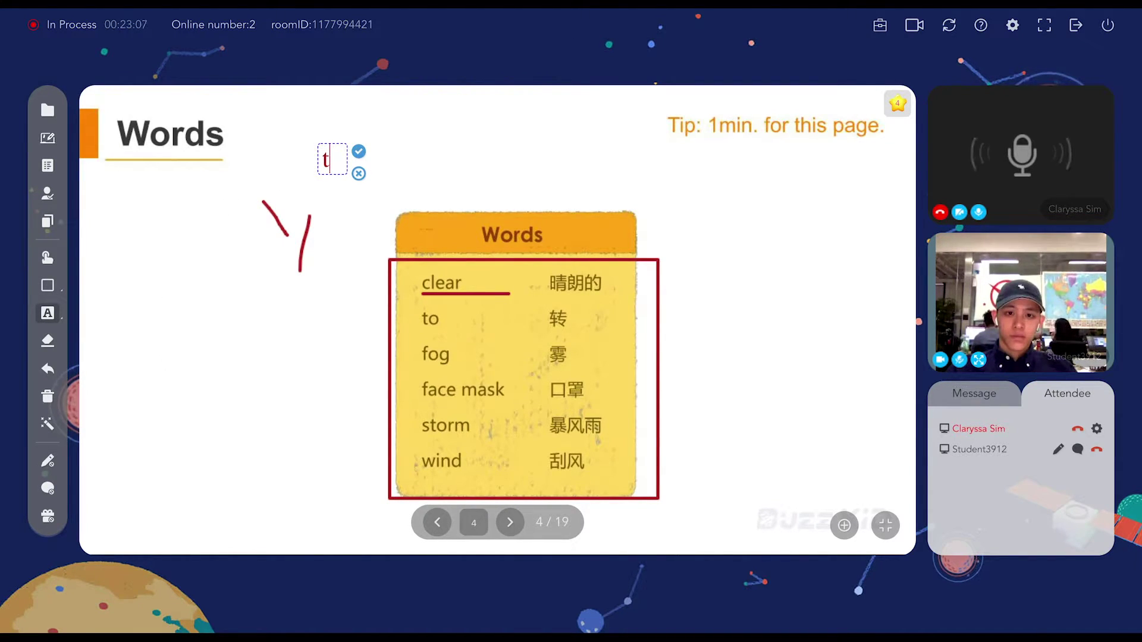
{"action": "type", "text": "est"}
{"action": "left_click", "coordinate": [373, 154]}
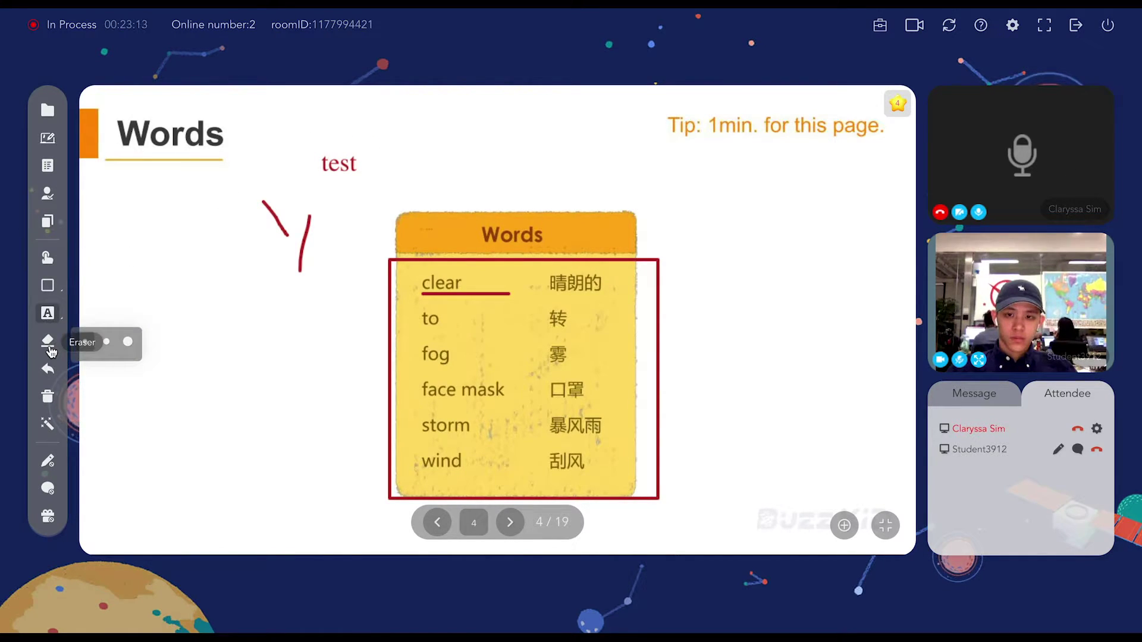
Erase the 'test' text, red strokes, box and underline, then select the Laser Pen
{"action": "left_click", "coordinate": [49, 348]}
{"action": "mouse_move", "coordinate": [358, 165]}
{"action": "left_mouse_down"}
{"action": "mouse_move", "coordinate": [296, 160]}
{"action": "mouse_move", "coordinate": [304, 209]}
{"action": "mouse_move", "coordinate": [258, 208]}
{"action": "mouse_move", "coordinate": [312, 254]}
{"action": "left_mouse_up"}
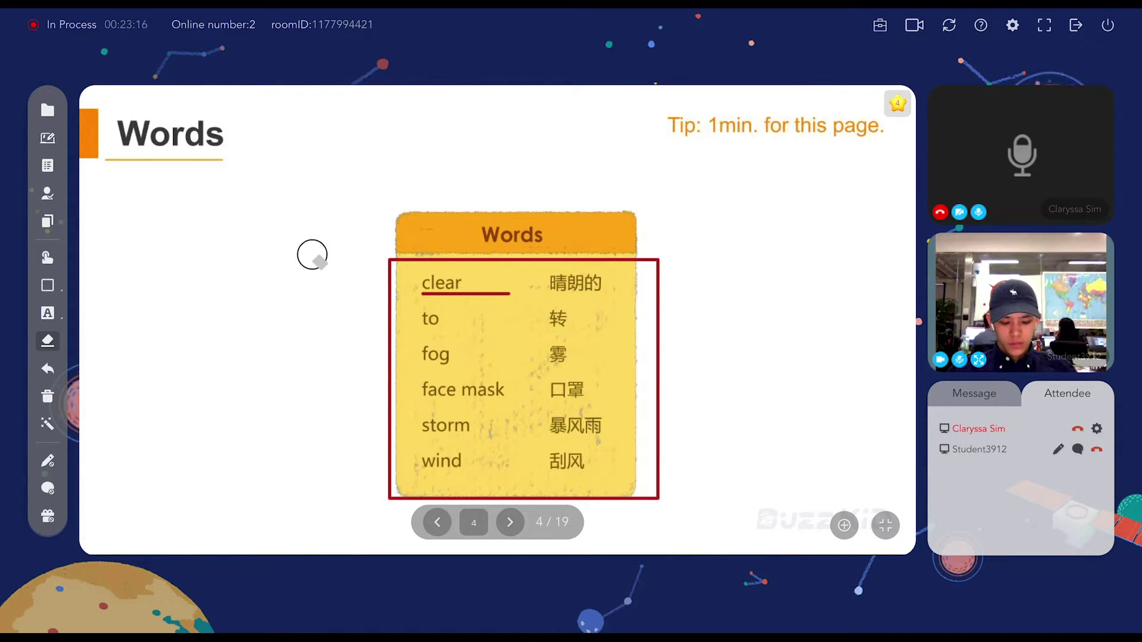
{"action": "left_click", "coordinate": [47, 398]}
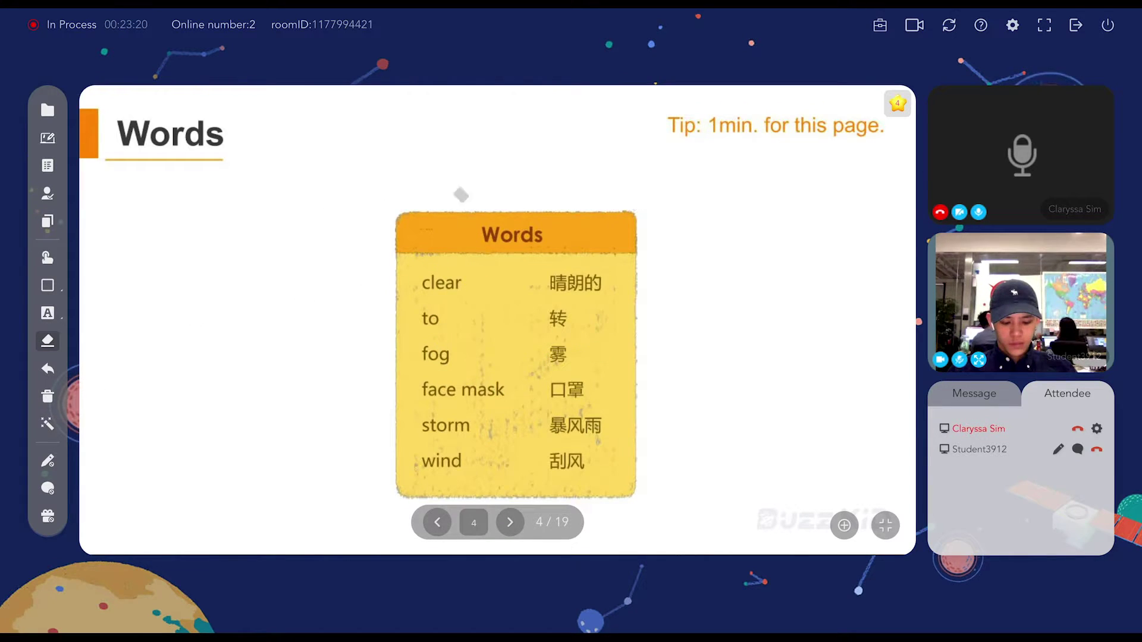
{"action": "left_click", "coordinate": [50, 427]}
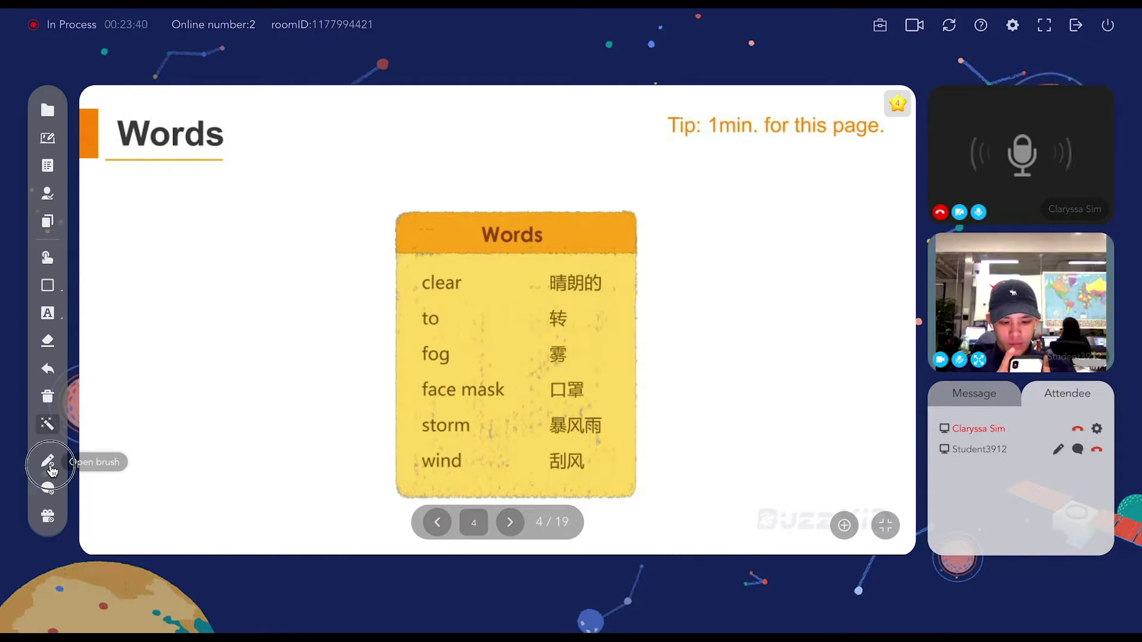
Grant the student brush access and return to the hand selection tool
{"action": "left_click", "coordinate": [50, 468]}
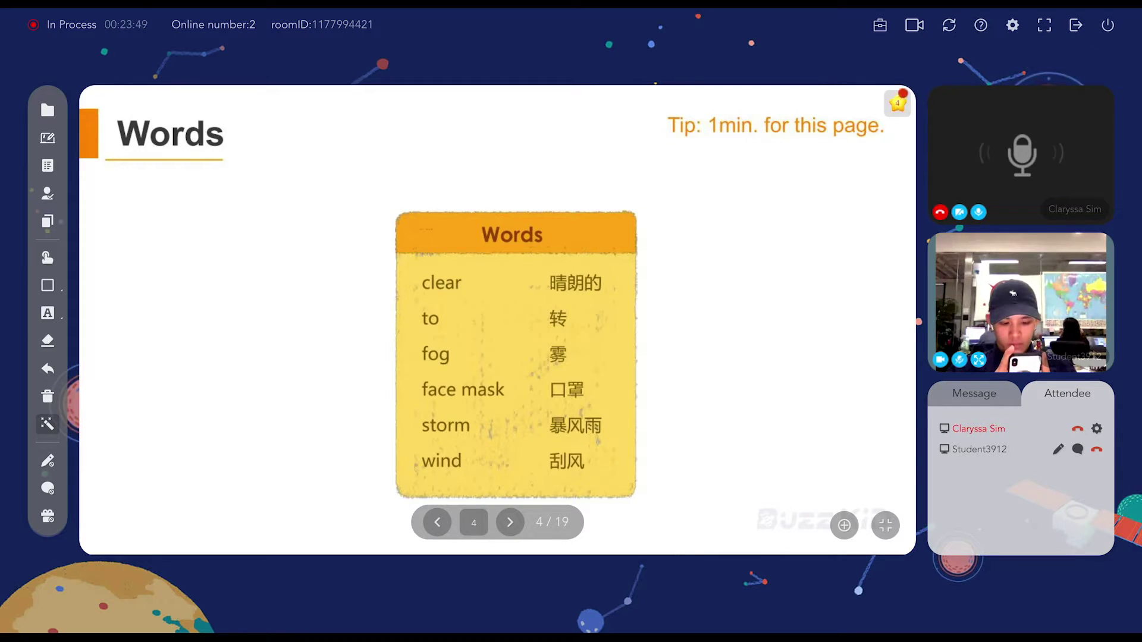
{"action": "left_click", "coordinate": [47, 259]}
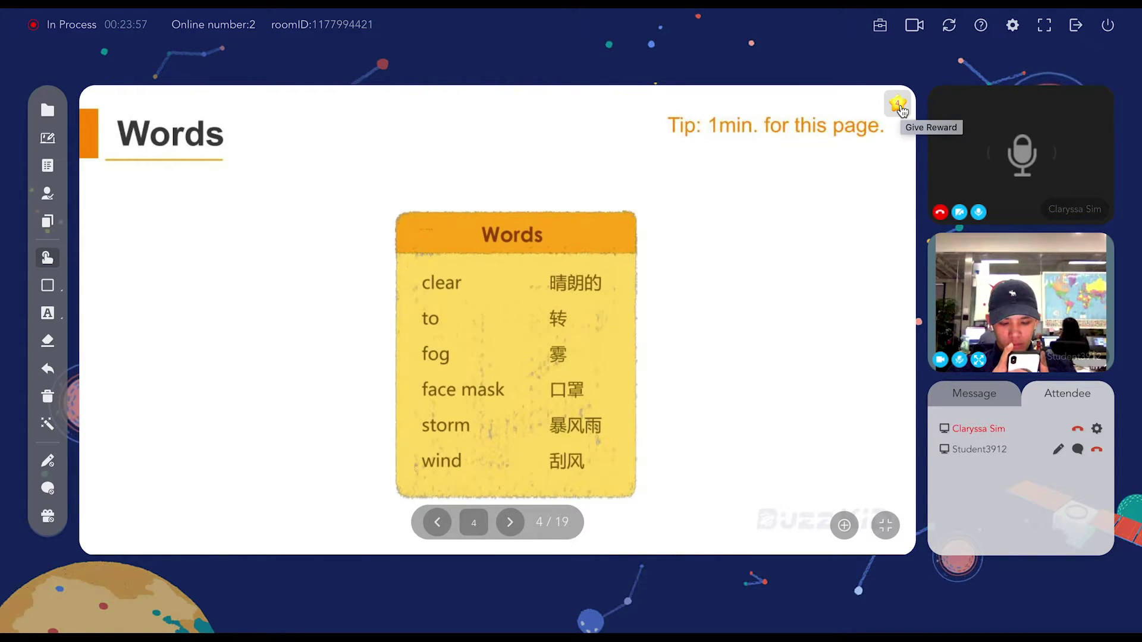
Send the student a Star gift through Give Reward
{"action": "left_click", "coordinate": [898, 106]}
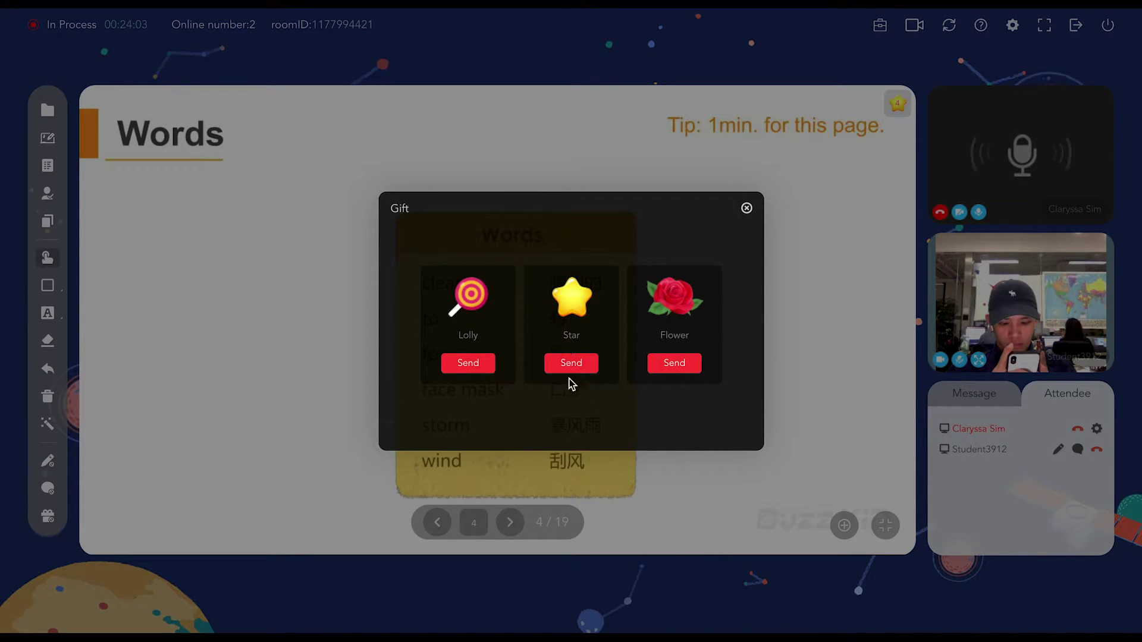
{"action": "left_click", "coordinate": [571, 363]}
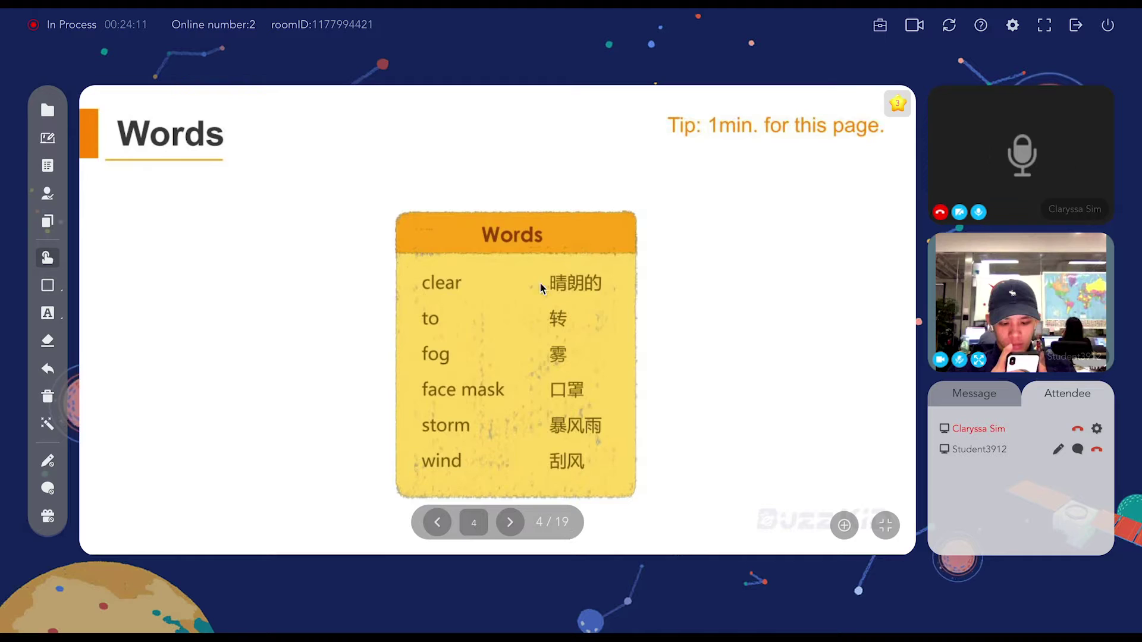
{"action": "left_click", "coordinate": [975, 394]}
{"action": "left_click", "coordinate": [1050, 395]}
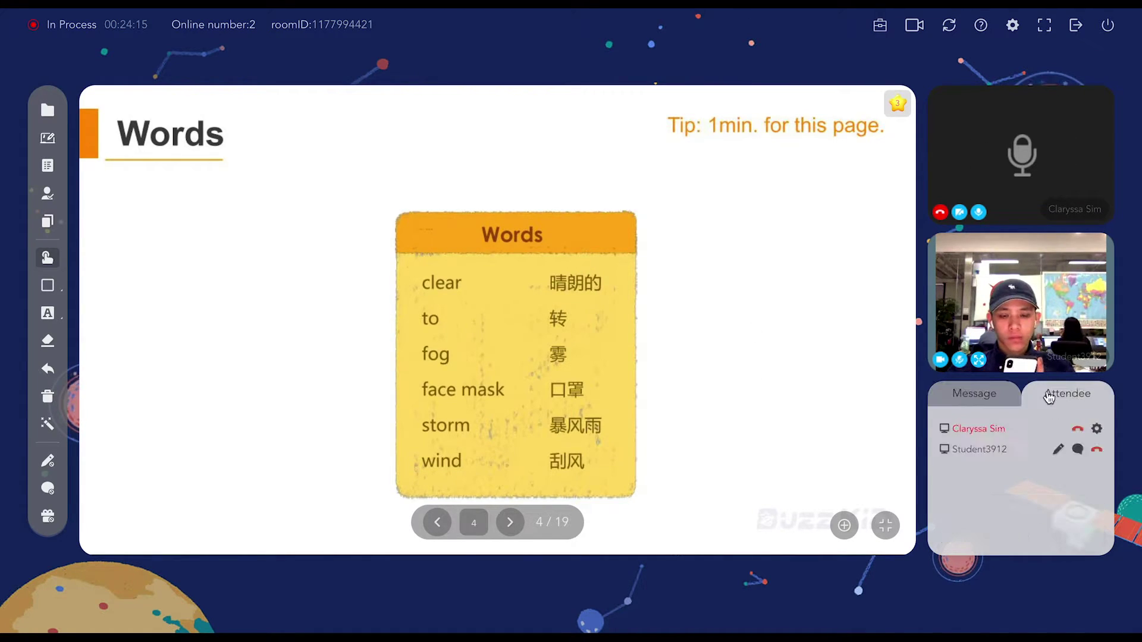
{"action": "left_click", "coordinate": [1009, 397]}
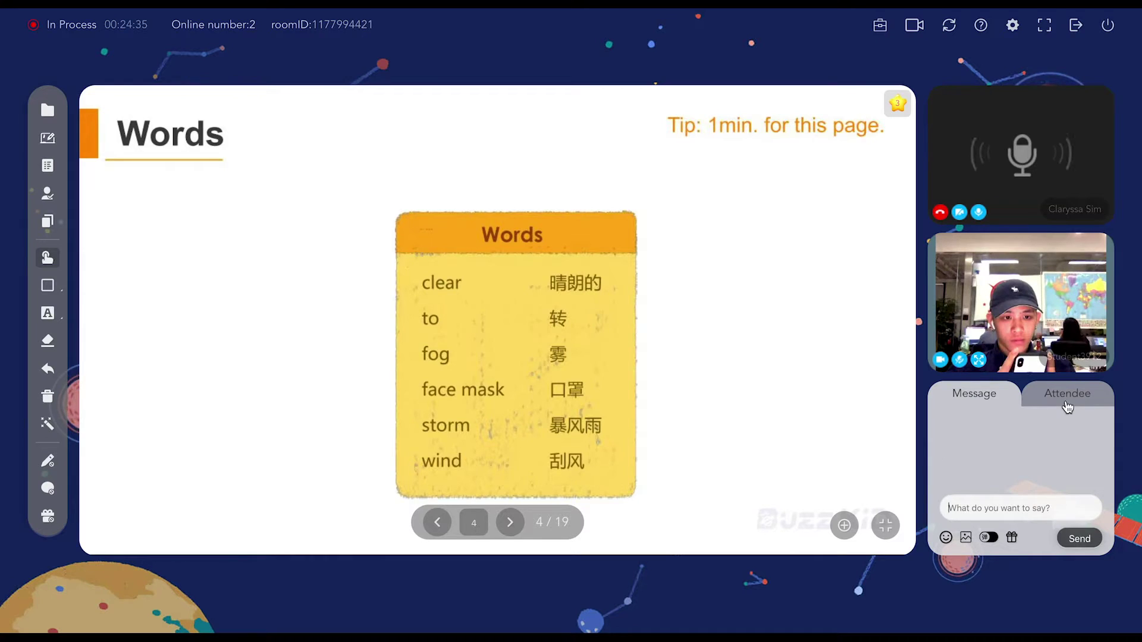
{"action": "left_click", "coordinate": [1066, 406]}
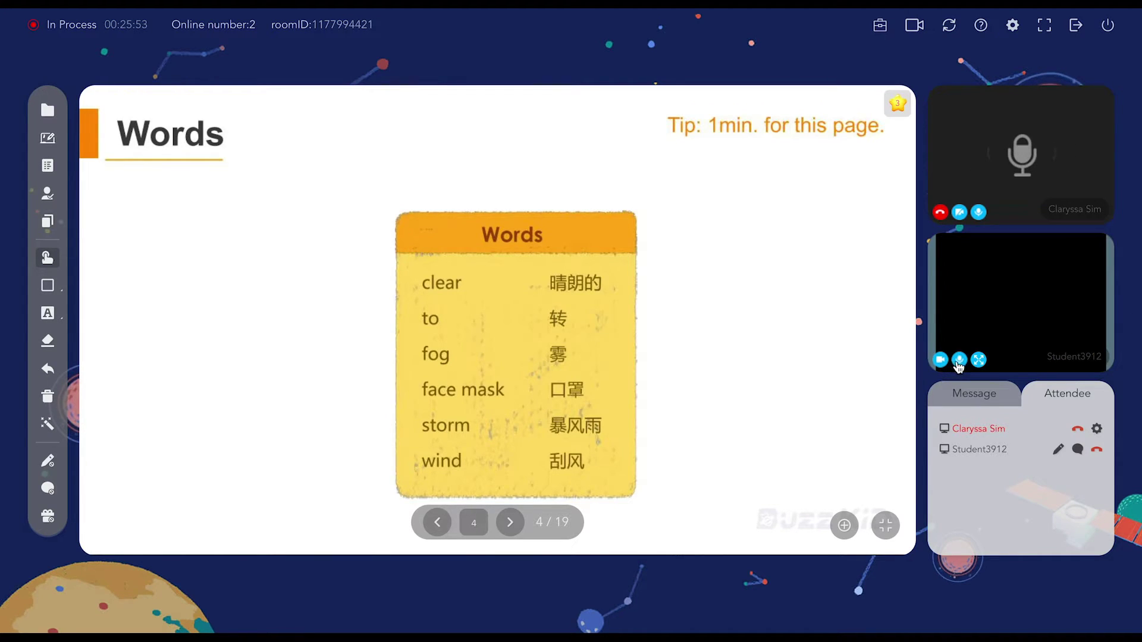
Mute the student's mic, log out of the classroom, and show the November 2019 availability calendar
{"action": "left_click", "coordinate": [958, 361]}
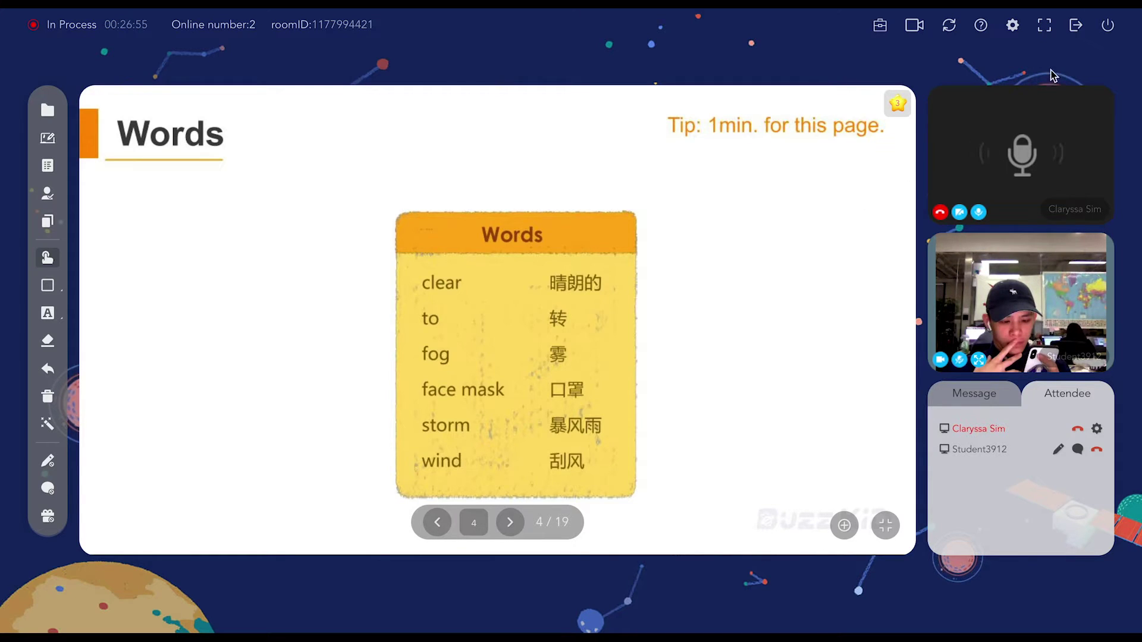
{"action": "left_click", "coordinate": [1077, 28]}
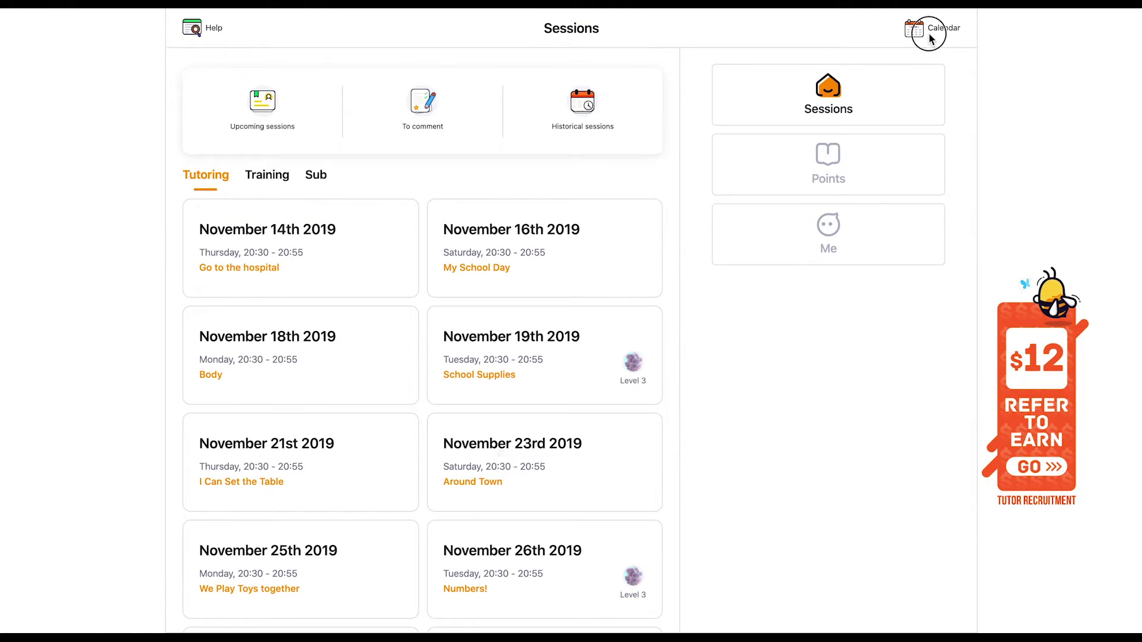
{"action": "left_click", "coordinate": [929, 33]}
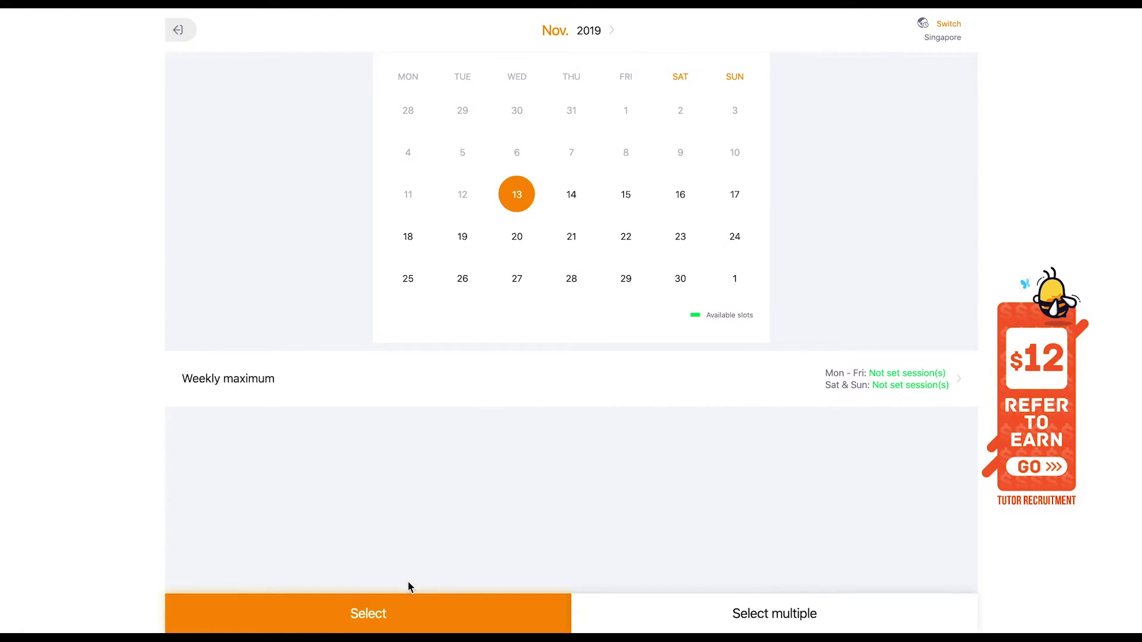
Make November 13 available in all six half-hour slots from 18:00 to 21:00
{"action": "left_click", "coordinate": [408, 618]}
{"action": "left_click", "coordinate": [537, 384]}
{"action": "left_click", "coordinate": [750, 371]}
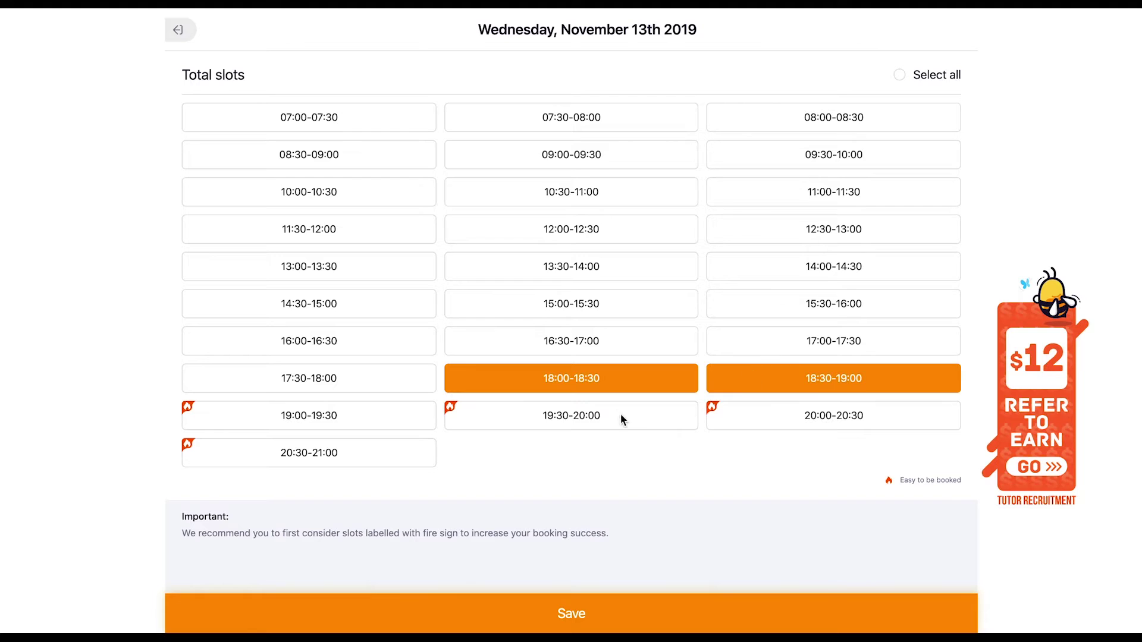
{"action": "left_click", "coordinate": [620, 420]}
{"action": "left_click", "coordinate": [747, 414]}
{"action": "left_click", "coordinate": [350, 416]}
{"action": "left_click", "coordinate": [351, 450]}
{"action": "left_click", "coordinate": [454, 606]}
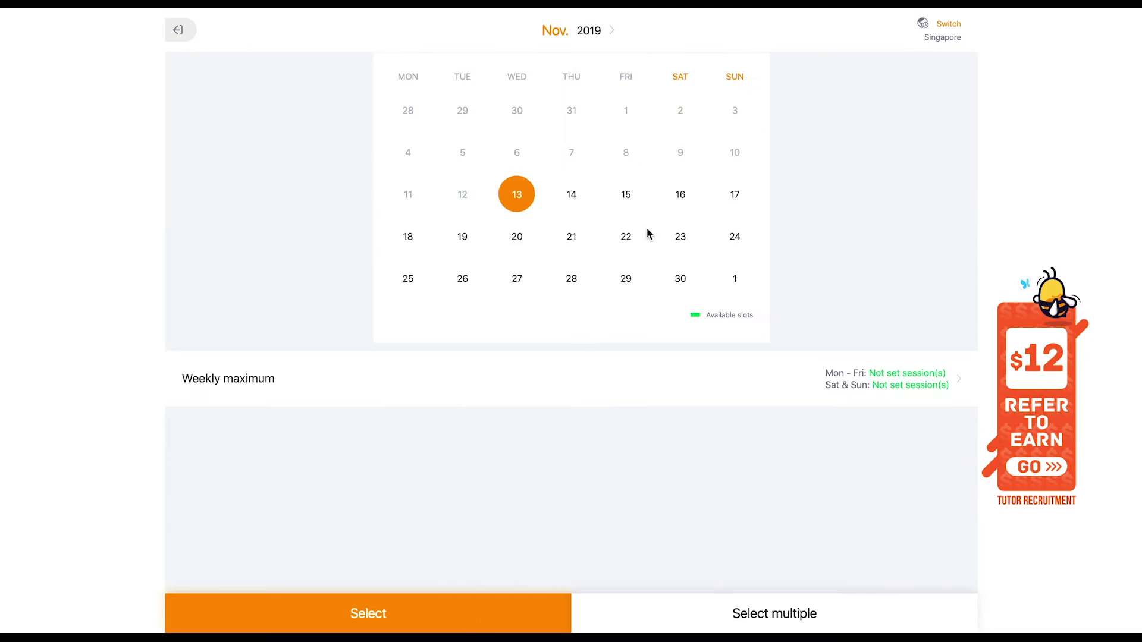
Select the weekdays November 18–22 and 25–29 together
{"action": "left_click", "coordinate": [706, 625]}
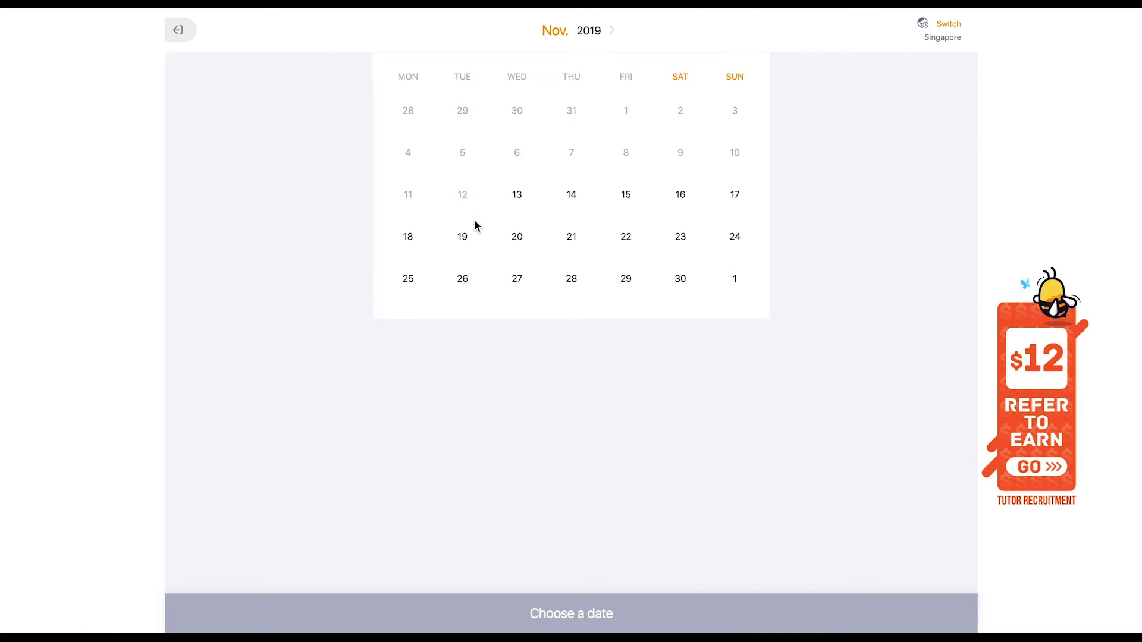
{"action": "left_click", "coordinate": [408, 236]}
{"action": "left_click", "coordinate": [462, 236]}
{"action": "left_click", "coordinate": [517, 238]}
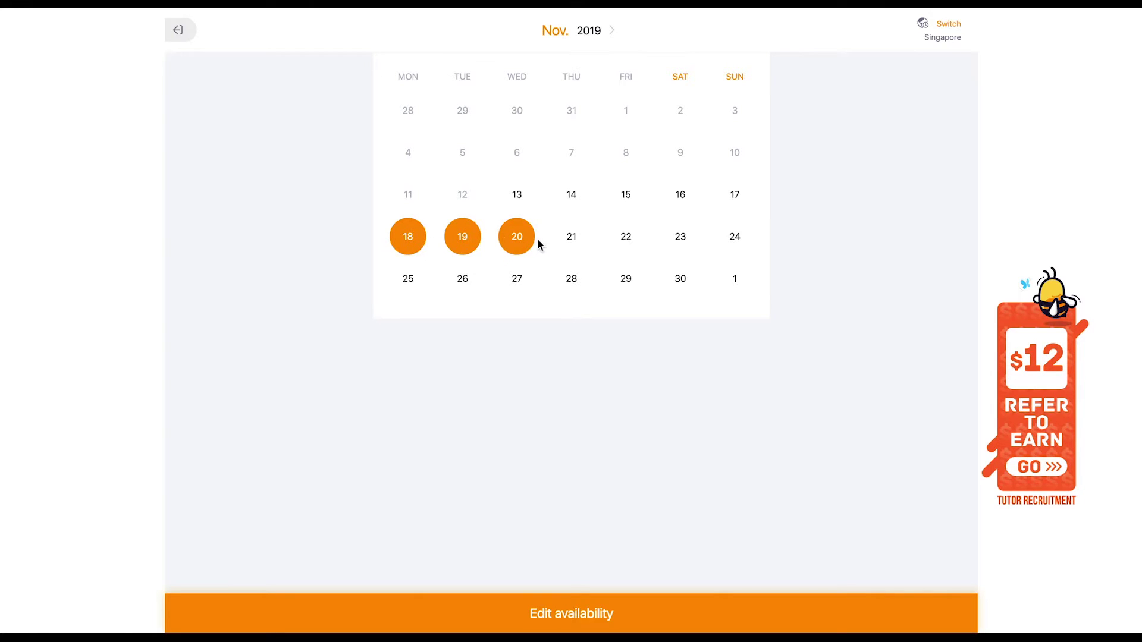
{"action": "left_click", "coordinate": [624, 238]}
{"action": "left_click", "coordinate": [624, 278]}
{"action": "left_click", "coordinate": [571, 278]}
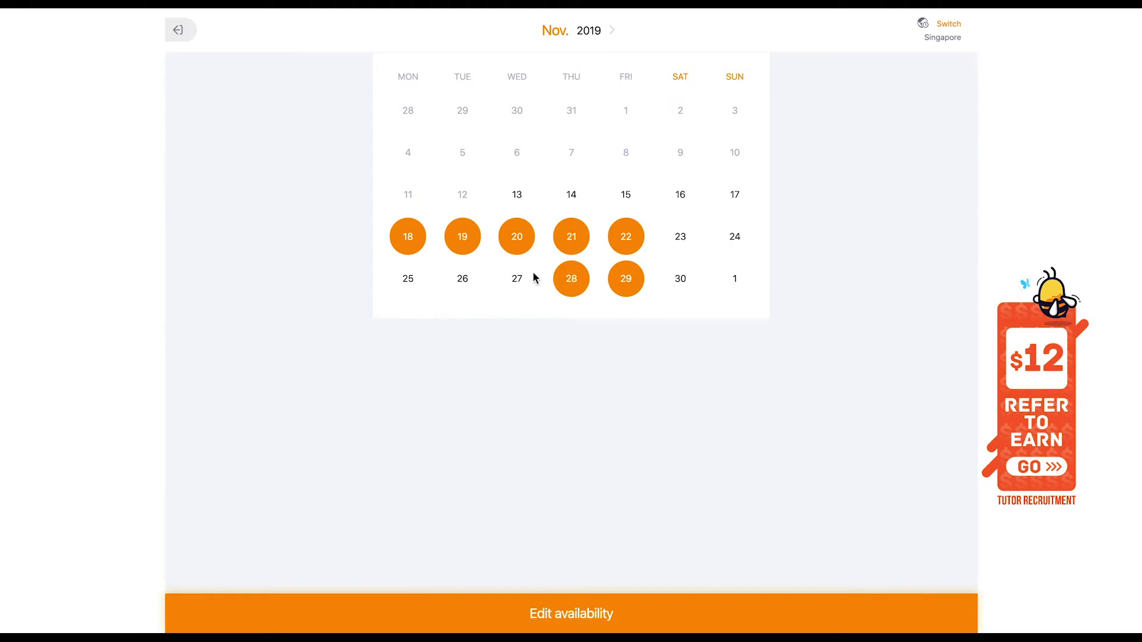
{"action": "left_click", "coordinate": [517, 278]}
{"action": "left_click", "coordinate": [474, 275]}
{"action": "left_click", "coordinate": [511, 605]}
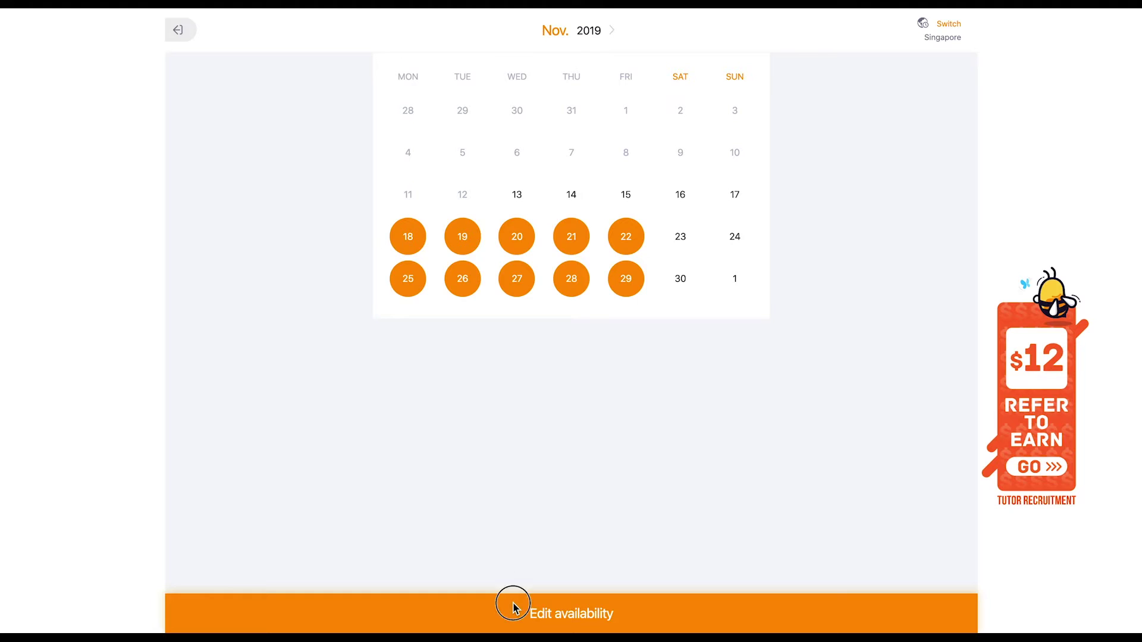
Make the selected dates available from 18:00 to 21:00 and save
{"action": "left_click", "coordinate": [484, 391]}
{"action": "left_click_drag", "start_coordinate": [714, 387], "coordinate": [305, 437]}
{"action": "left_click", "coordinate": [325, 476]}
{"action": "left_click", "coordinate": [433, 614]}
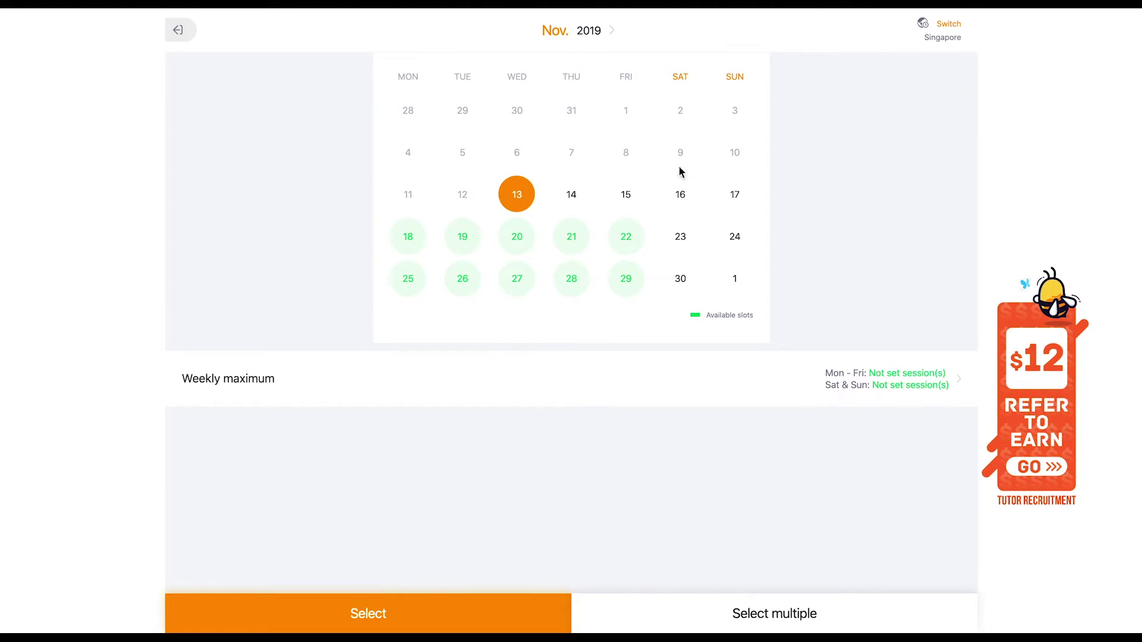
Review November 22, 29, 21 and 28, then cancel November 28's 18:00–19:00 slots
{"action": "left_click", "coordinate": [629, 247]}
{"action": "left_click", "coordinate": [626, 277]}
{"action": "left_click", "coordinate": [570, 244]}
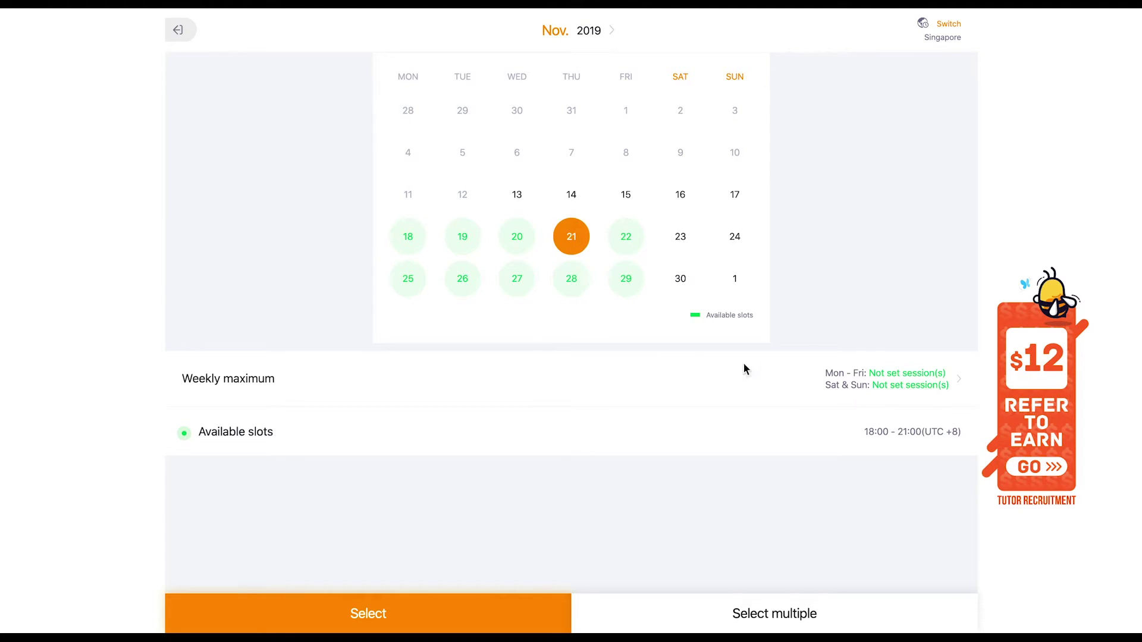
{"action": "left_click", "coordinate": [568, 290]}
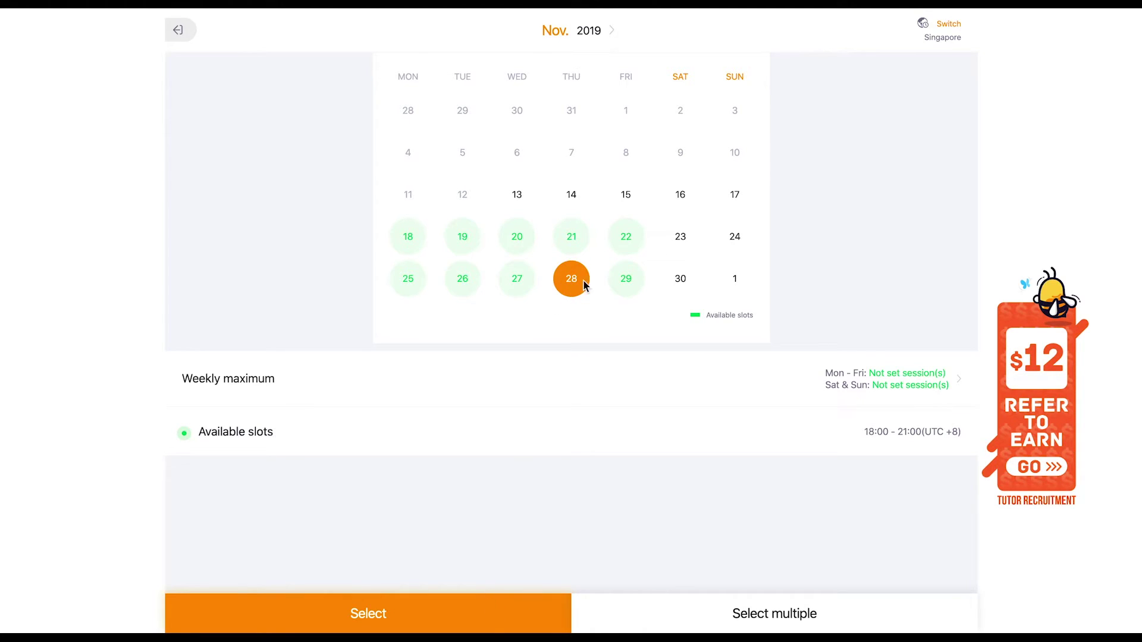
{"action": "left_click", "coordinate": [680, 436]}
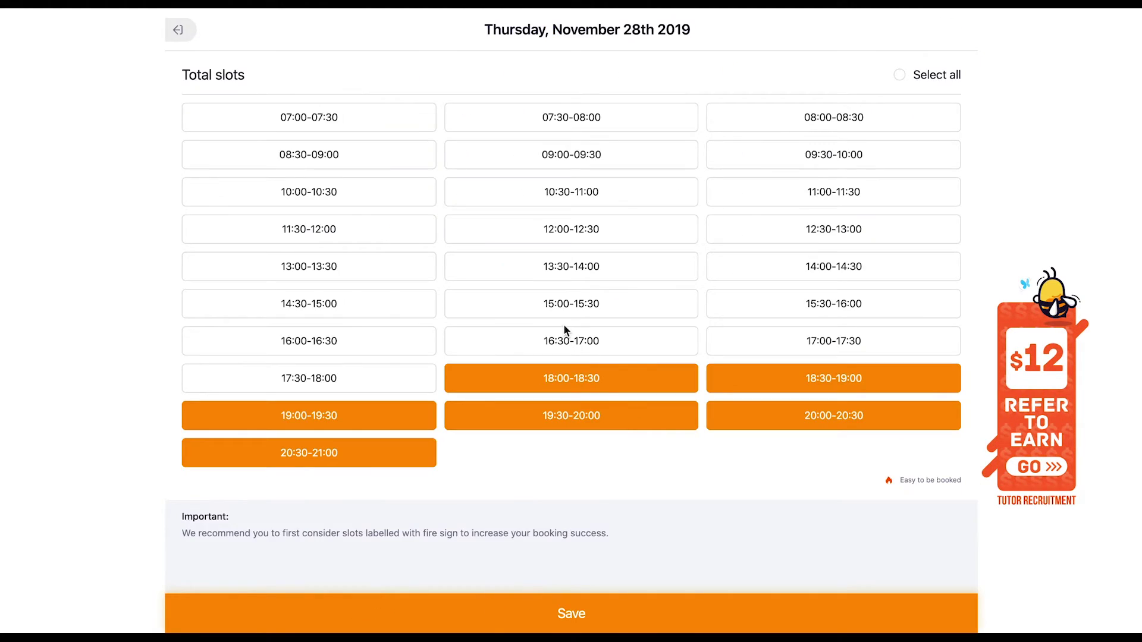
{"action": "left_click", "coordinate": [569, 397]}
{"action": "left_click", "coordinate": [712, 400]}
{"action": "left_click", "coordinate": [810, 387]}
{"action": "left_click", "coordinate": [783, 397]}
Cancel November 28's remaining 19:00–21:00 slots and save the change
{"action": "left_click", "coordinate": [790, 423]}
{"action": "left_click", "coordinate": [793, 413]}
{"action": "left_click", "coordinate": [637, 422]}
{"action": "left_click", "coordinate": [681, 416]}
{"action": "left_click", "coordinate": [301, 416]}
{"action": "left_click", "coordinate": [587, 396]}
{"action": "left_click", "coordinate": [434, 451]}
{"action": "left_click", "coordinate": [623, 404]}
{"action": "left_click", "coordinate": [599, 616]}
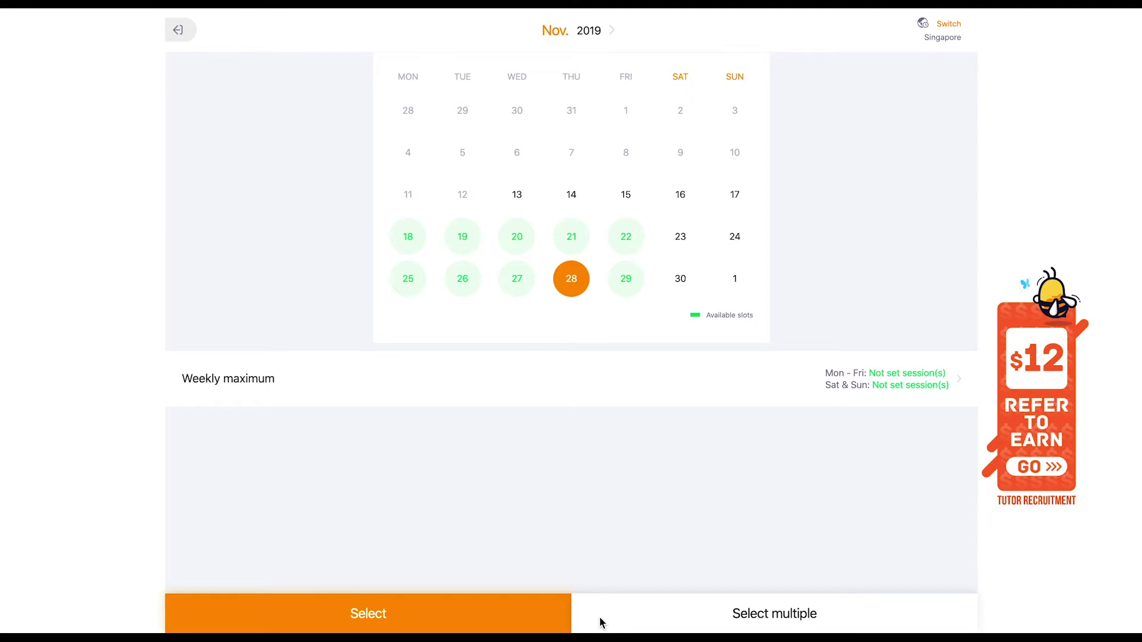
{"action": "left_click", "coordinate": [908, 378]}
Set the weekly maximum to 5 sessions for both Mon - Fri and Sat & Sun, and save
{"action": "left_click", "coordinate": [946, 70]}
{"action": "left_click", "coordinate": [612, 155]}
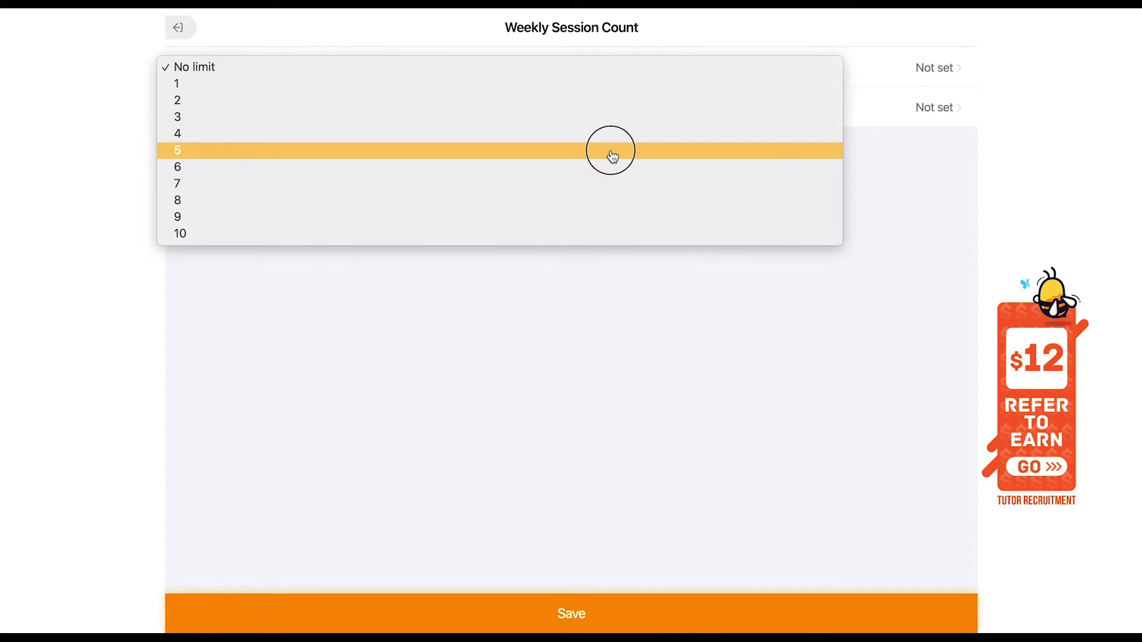
{"action": "left_click", "coordinate": [926, 107]}
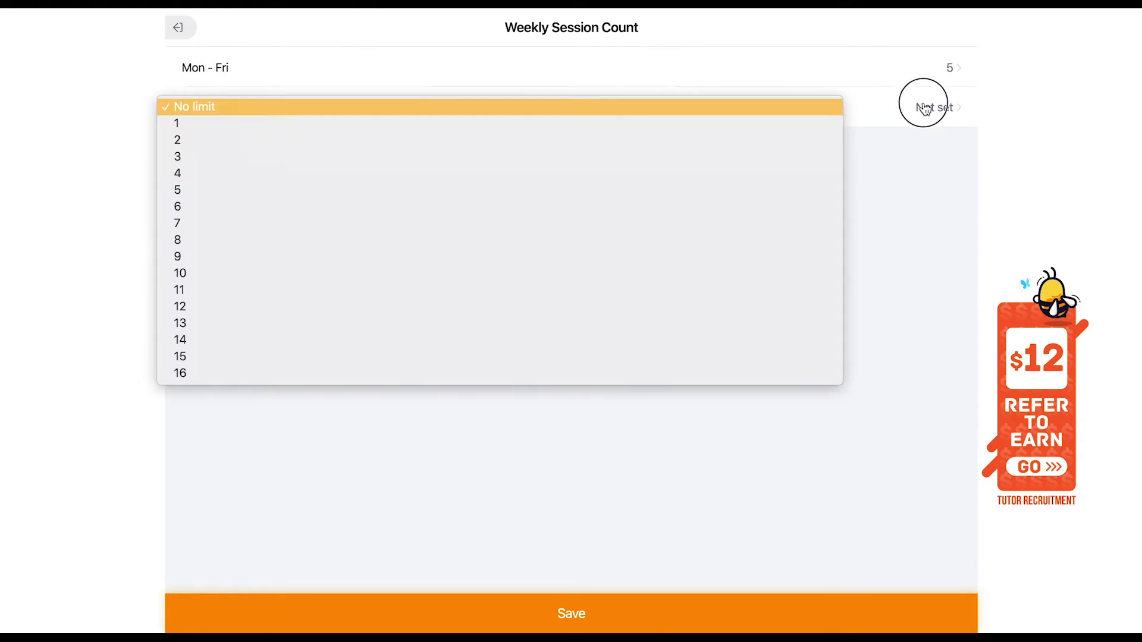
{"action": "left_click", "coordinate": [735, 195]}
{"action": "left_click", "coordinate": [669, 613]}
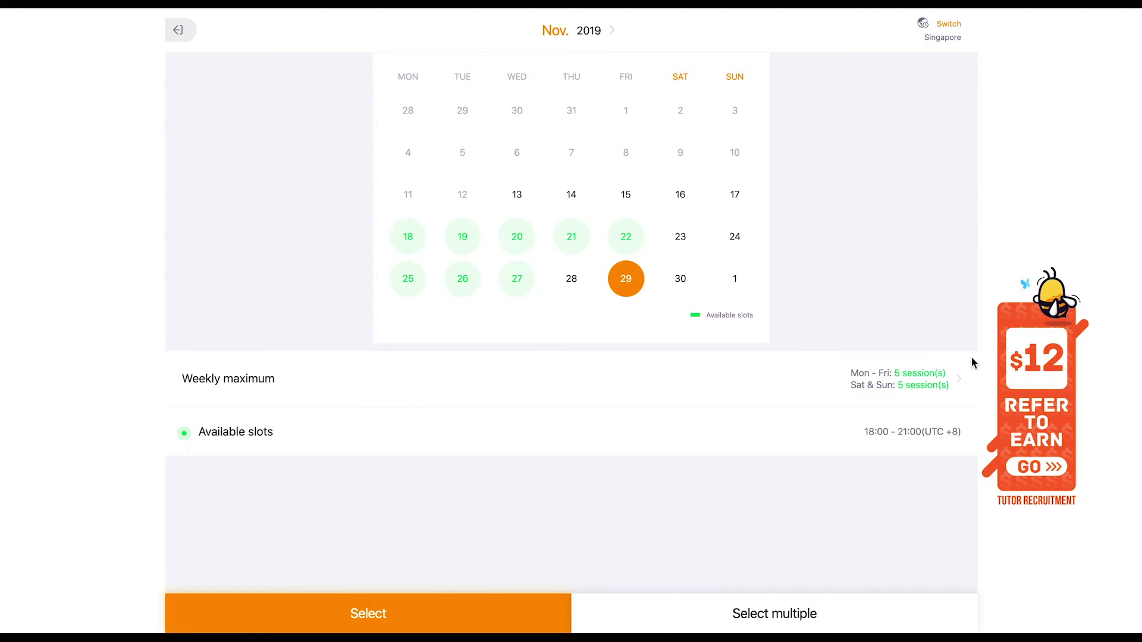
Change the Sat & Sun and Mon - Fri weekly maximums to No limit and save
{"action": "left_click", "coordinate": [929, 378]}
{"action": "left_click", "coordinate": [612, 92]}
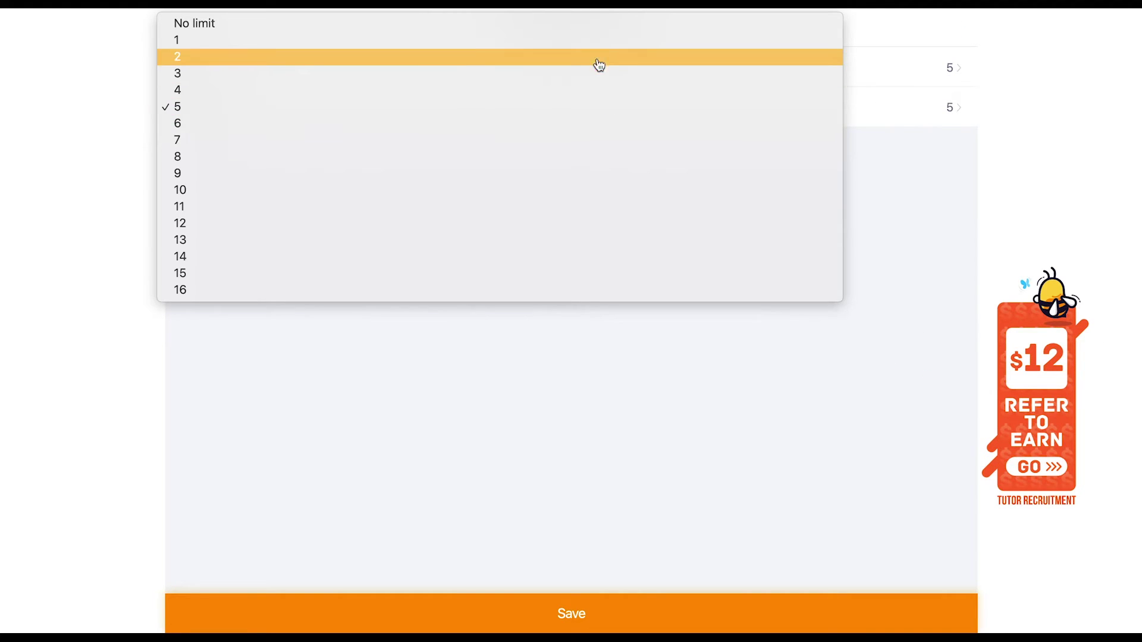
{"action": "left_click", "coordinate": [615, 99]}
{"action": "left_click", "coordinate": [612, 64]}
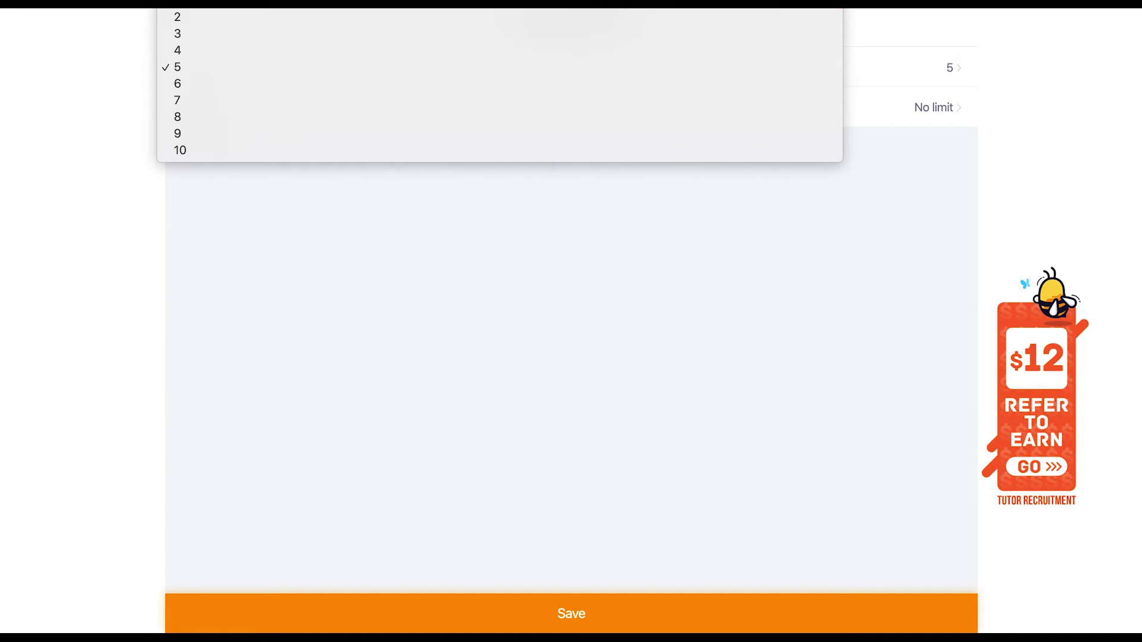
{"action": "left_click", "coordinate": [599, 12]}
{"action": "left_click", "coordinate": [634, 591]}
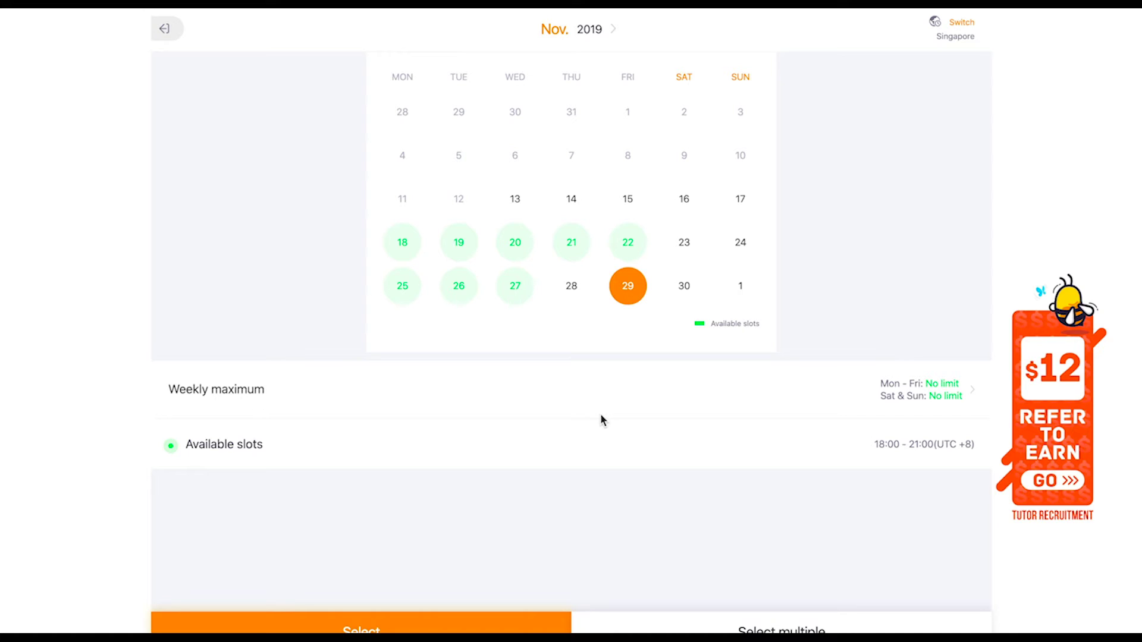
Search 'new' in the time zone switcher, select America/New_York, then view Upcoming sessions
{"action": "left_click", "coordinate": [954, 24]}
{"action": "left_click", "coordinate": [572, 74]}
{"action": "type", "text": "new"}
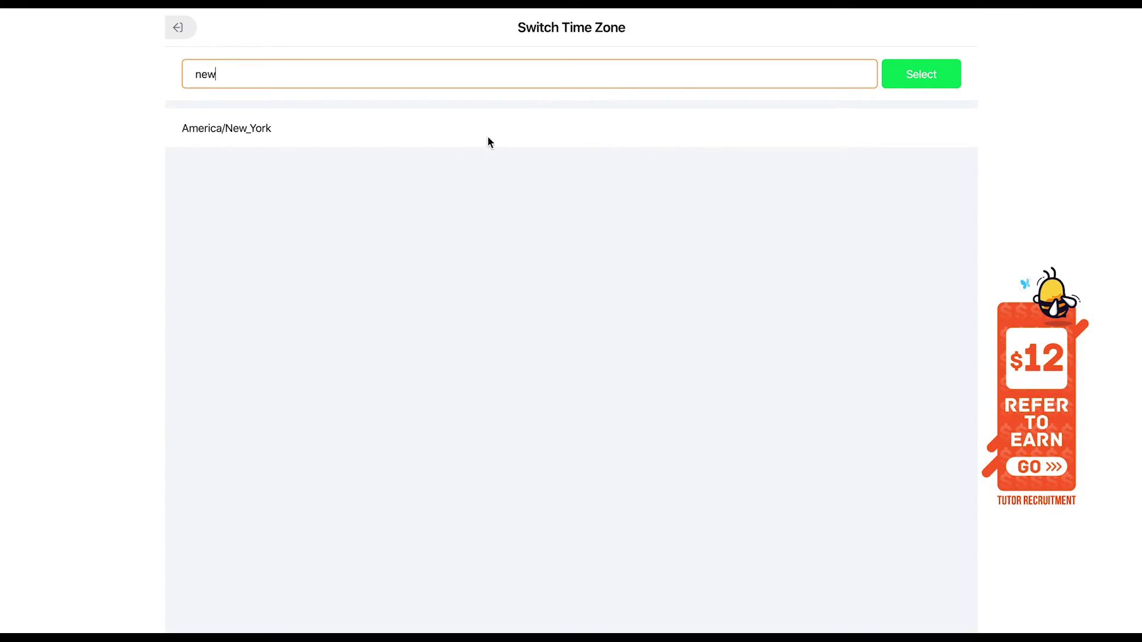
{"action": "left_click", "coordinate": [490, 138]}
{"action": "left_click", "coordinate": [947, 73]}
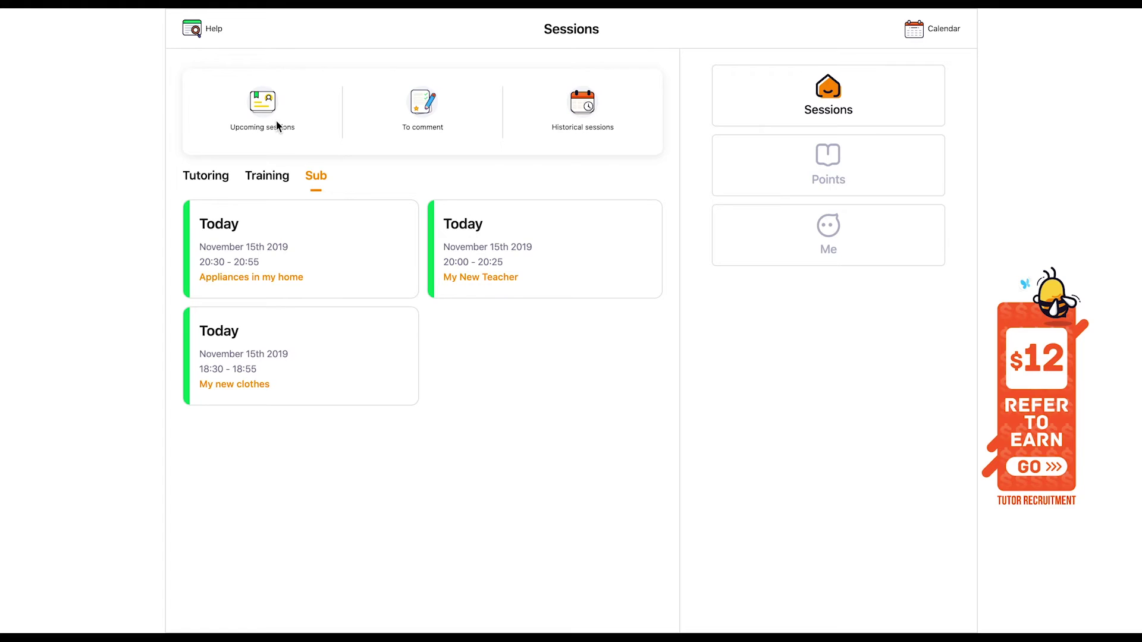
{"action": "left_click", "coordinate": [272, 118]}
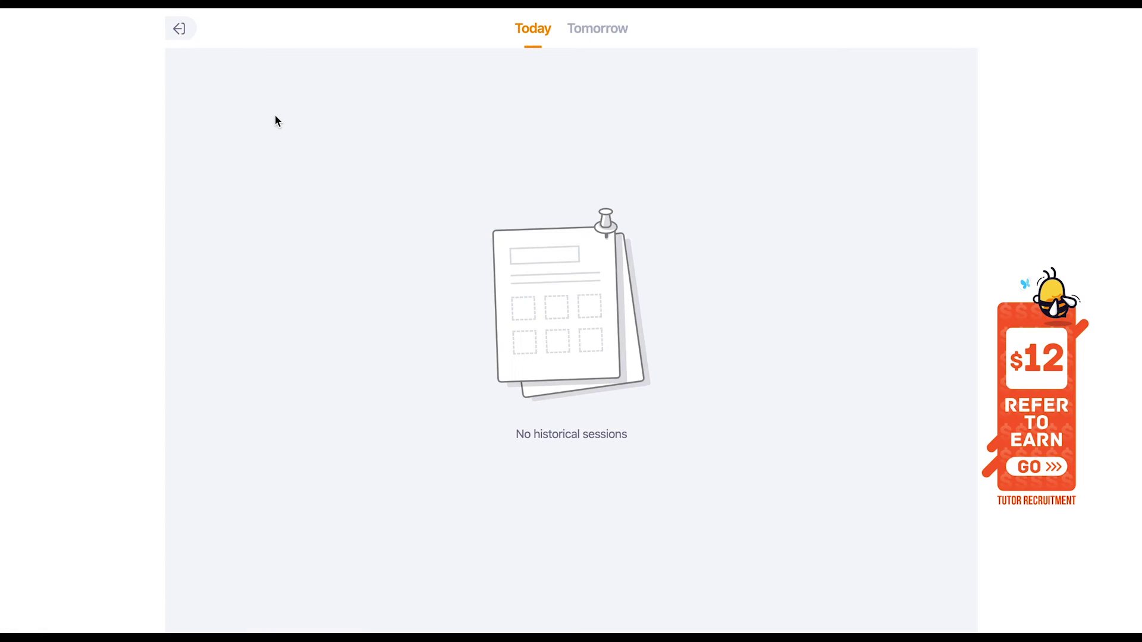
Decline tomorrow's Nov 16 My School Day session, confirm the sub request, and copy its share text
{"action": "left_click", "coordinate": [619, 27]}
{"action": "left_click", "coordinate": [197, 146]}
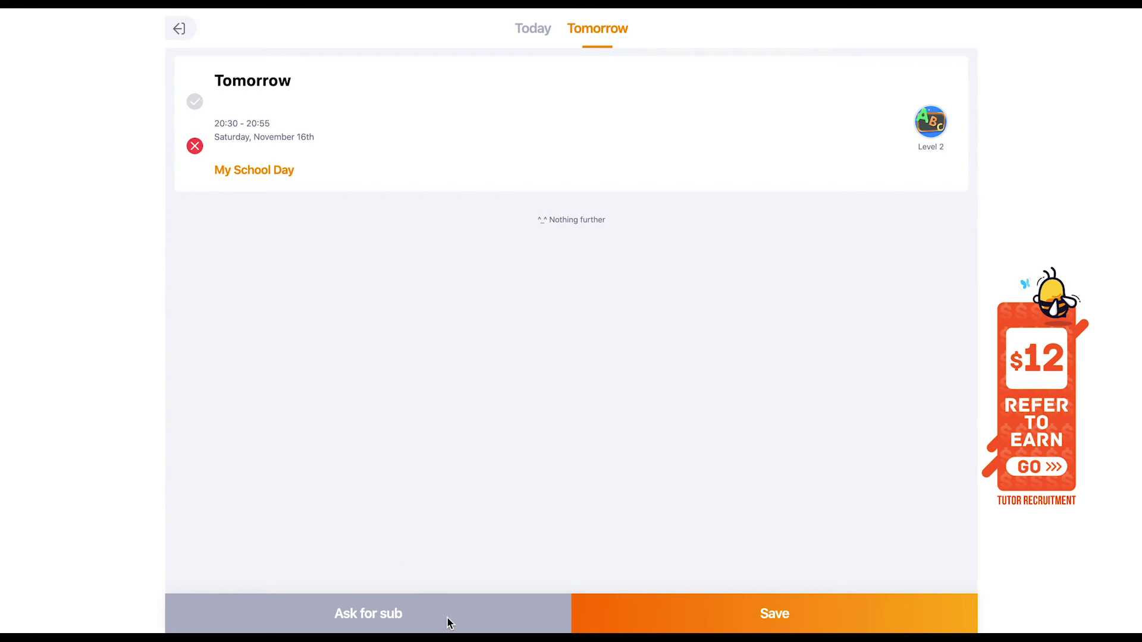
{"action": "left_click", "coordinate": [719, 614]}
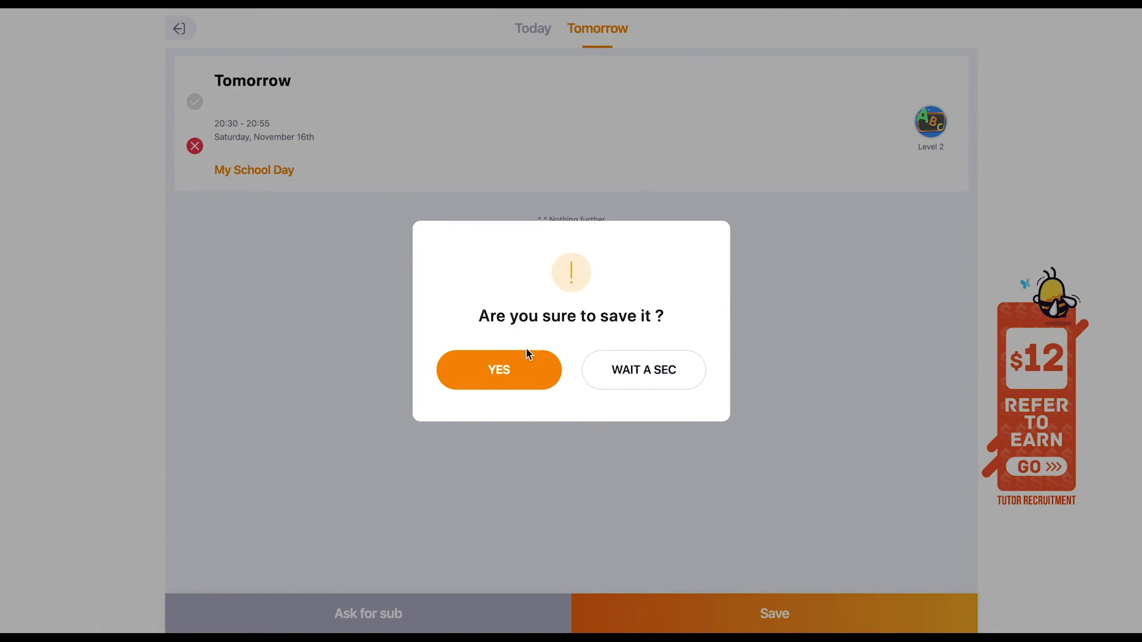
{"action": "left_click", "coordinate": [538, 367]}
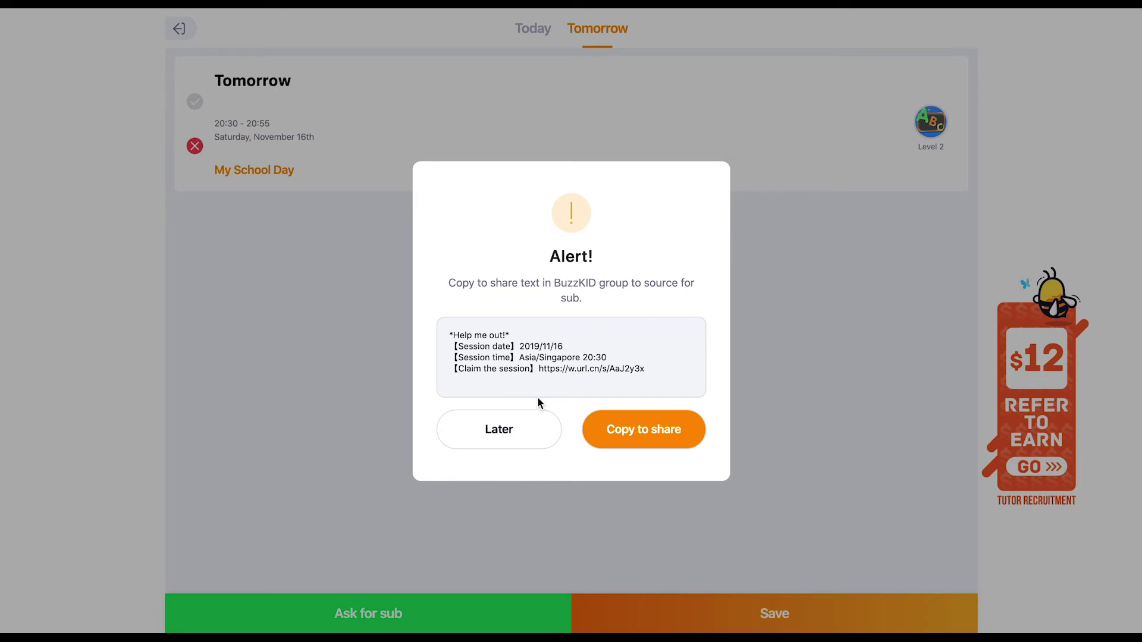
{"action": "left_click_drag", "start_coordinate": [668, 368], "coordinate": [397, 295]}
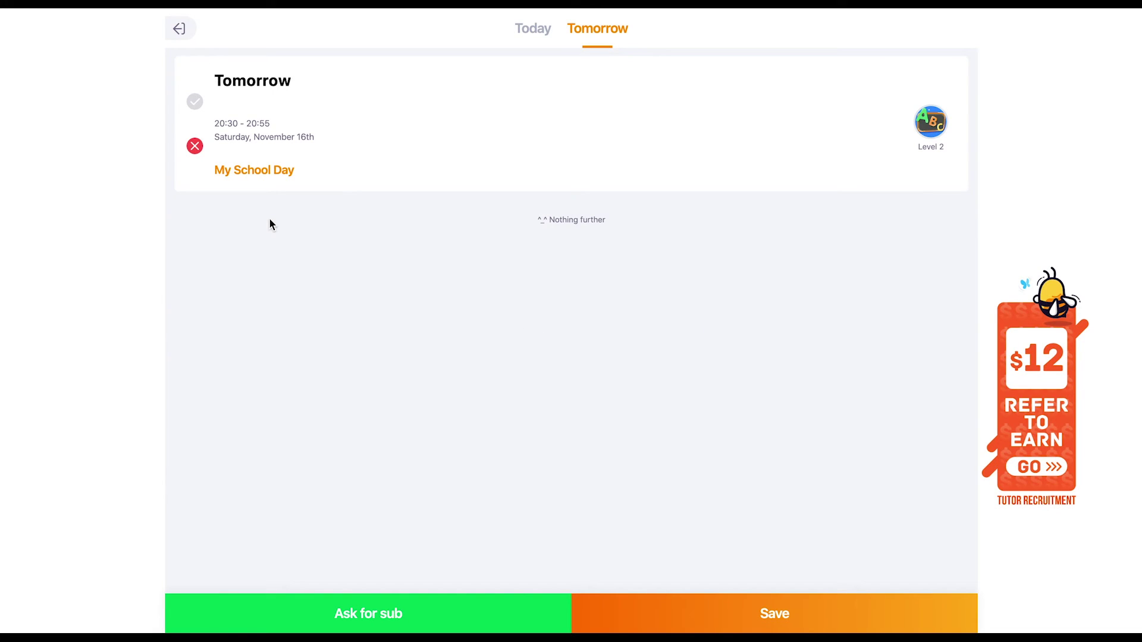
{"action": "left_click", "coordinate": [196, 103]}
Request to sub today's Appliances in my home session, then follow the claim link shared in the chat
{"action": "left_click", "coordinate": [714, 612]}
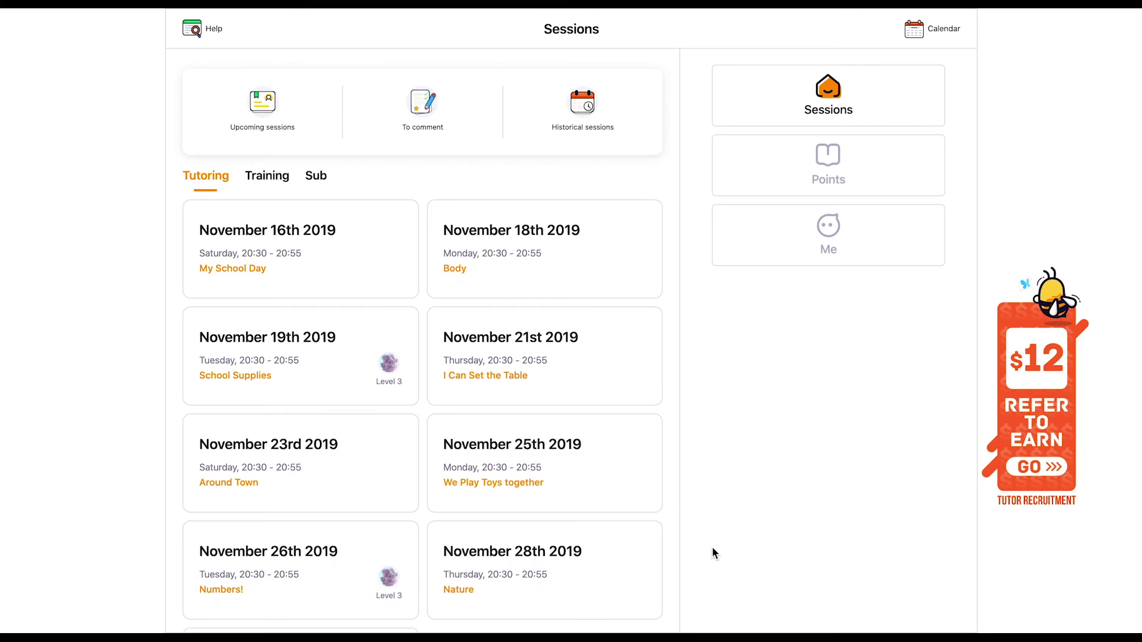
{"action": "left_click", "coordinate": [316, 176]}
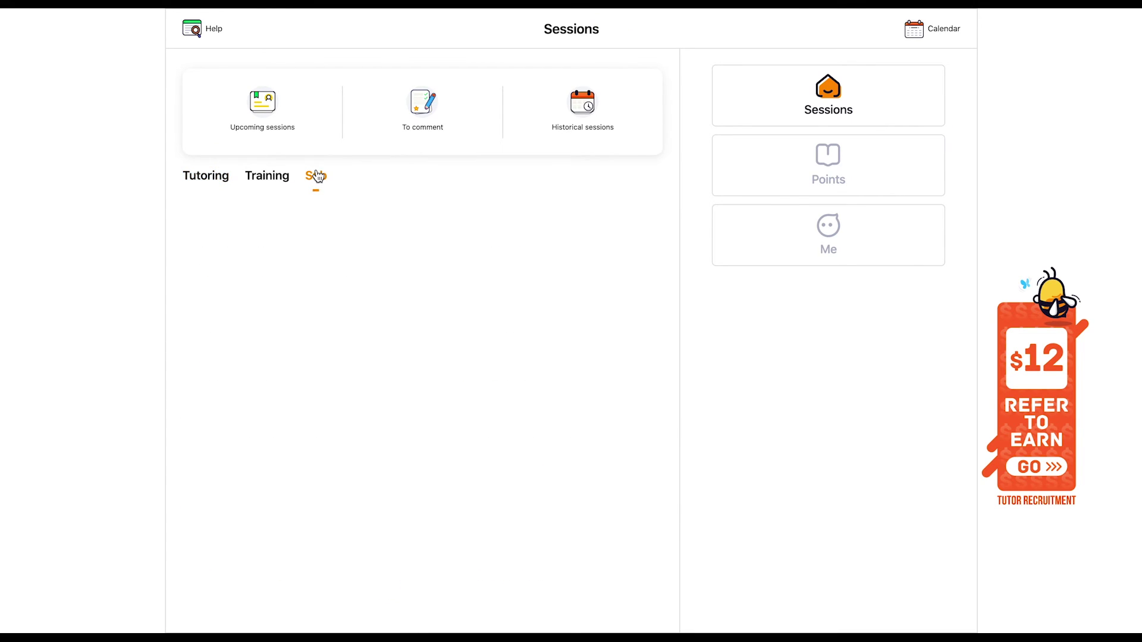
{"action": "left_click", "coordinate": [331, 232]}
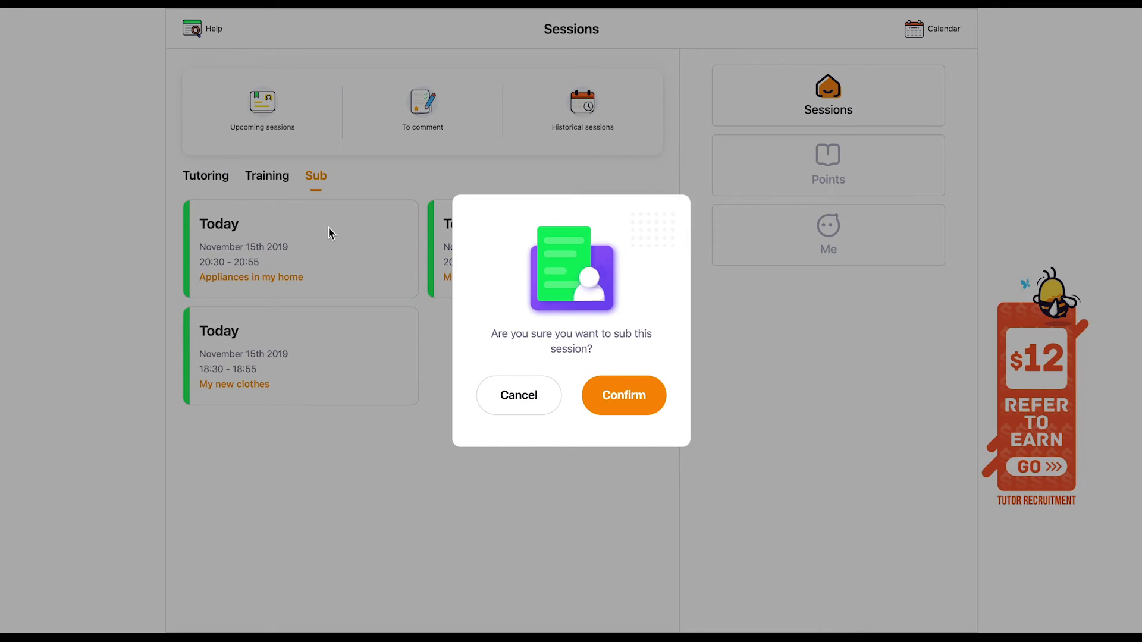
{"action": "left_click", "coordinate": [622, 406]}
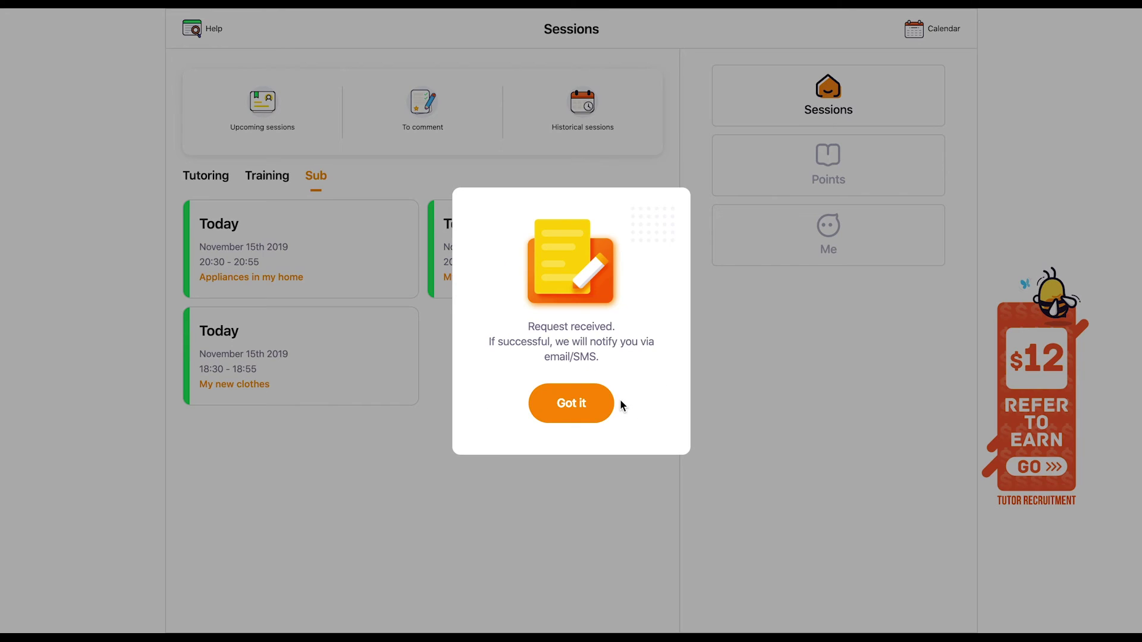
{"action": "left_click", "coordinate": [579, 412]}
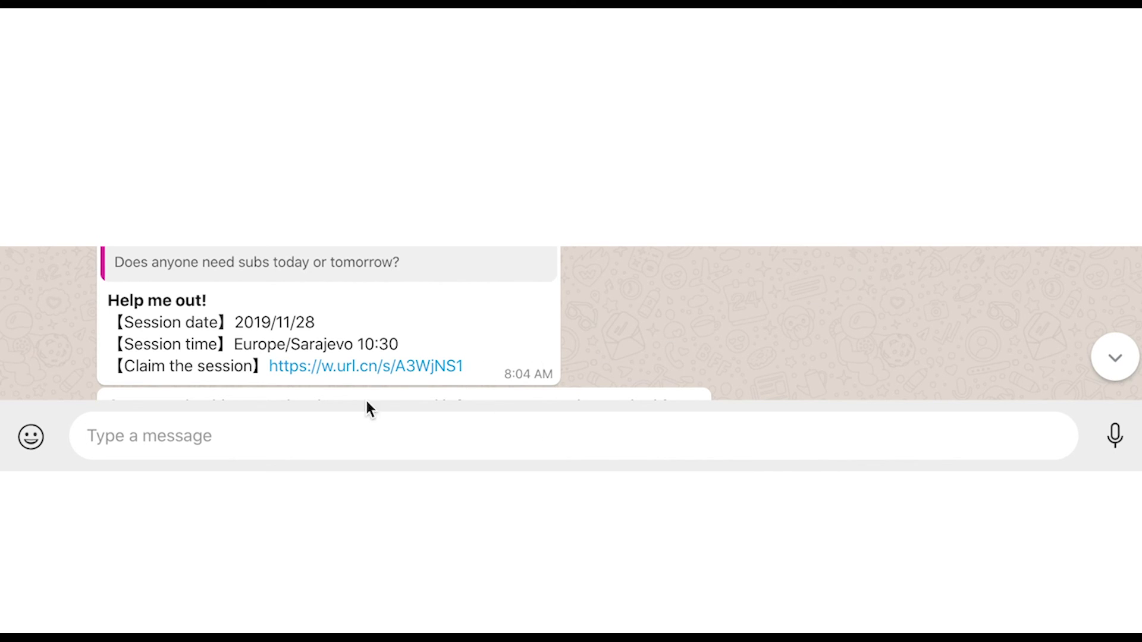
{"action": "left_click", "coordinate": [382, 372]}
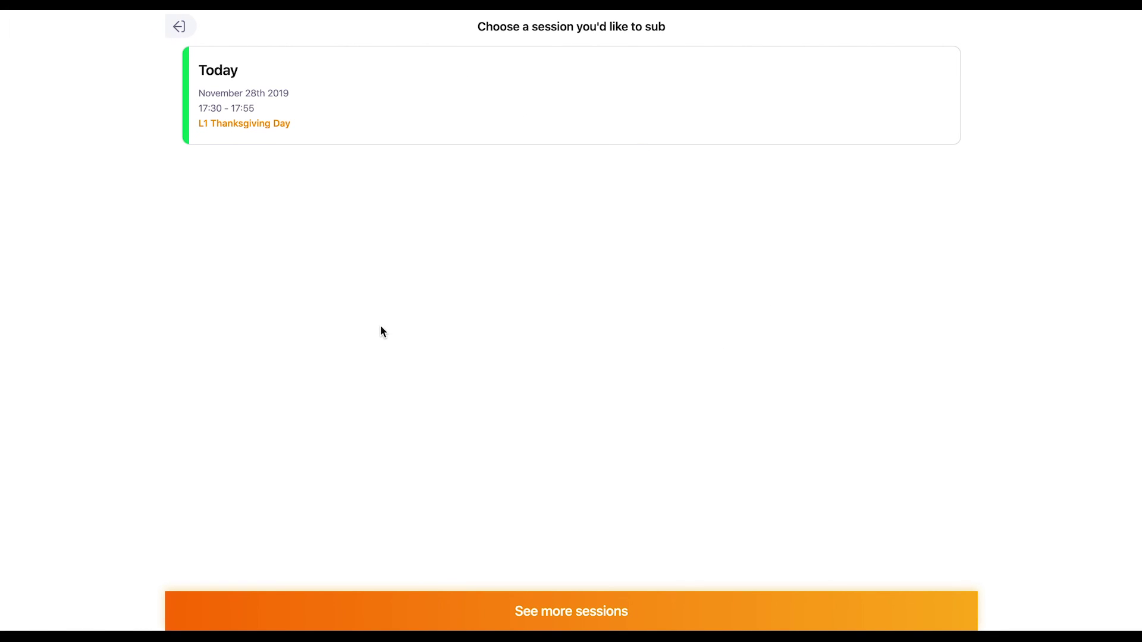
Choose the Nov 28 L1 Thanksgiving Day session, confirm the sub request, and dismiss the notice
{"action": "left_click", "coordinate": [278, 97]}
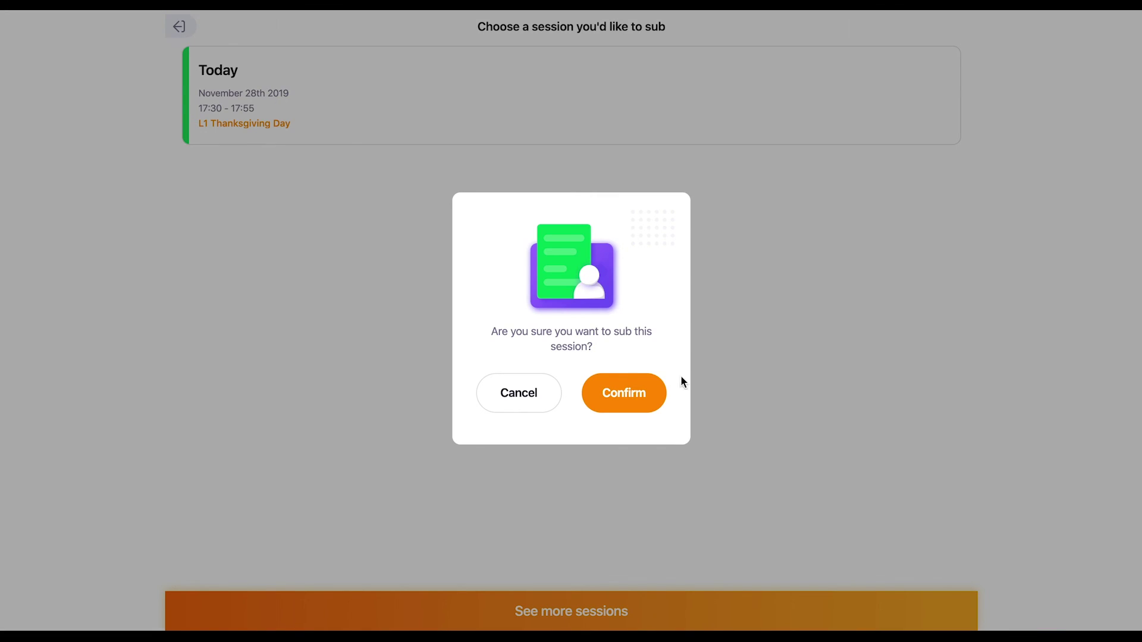
{"action": "left_click", "coordinate": [612, 393]}
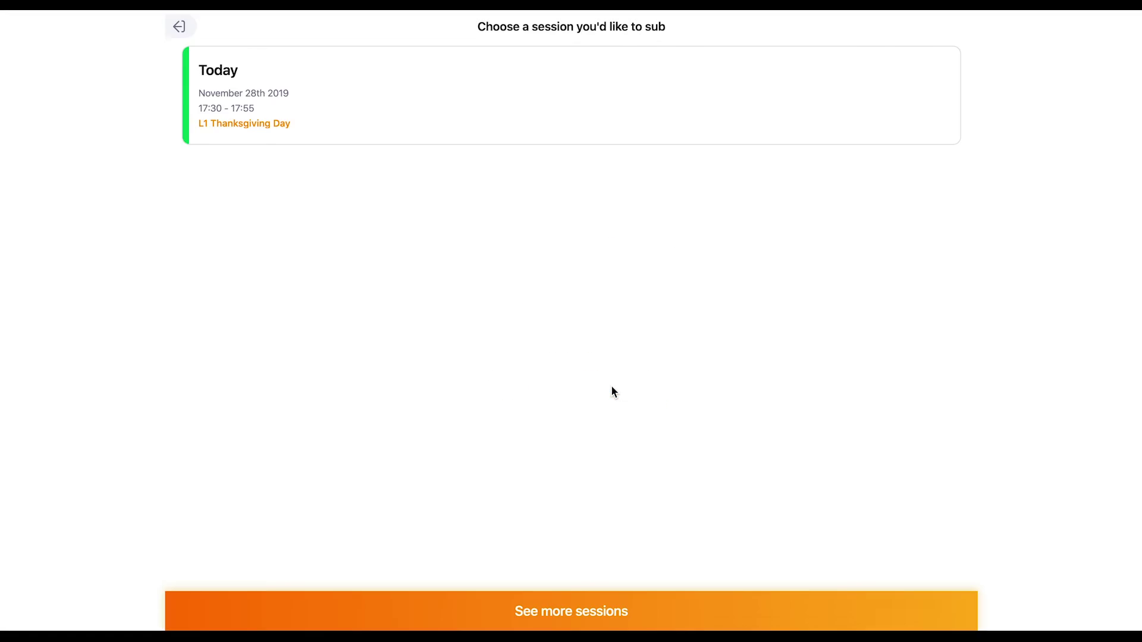
{"action": "left_click", "coordinate": [611, 390]}
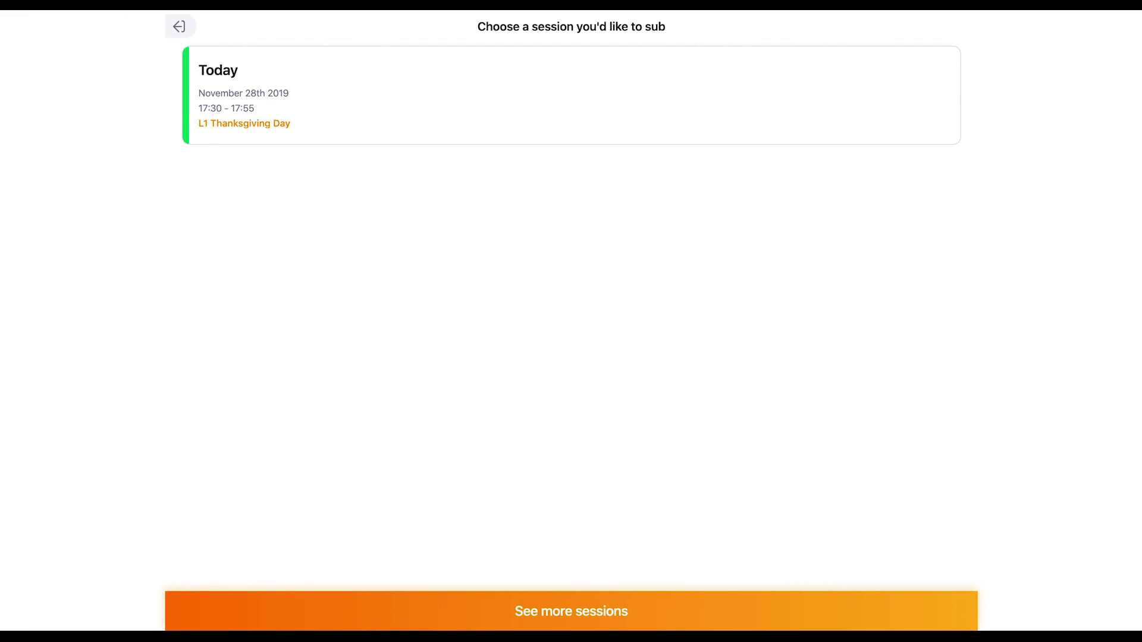